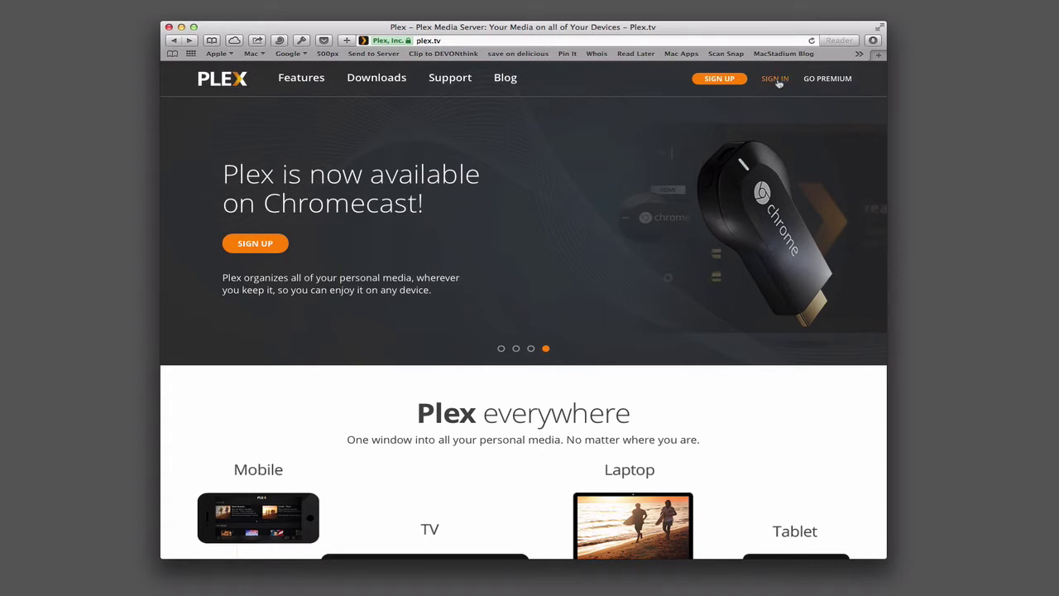
Sign in to the Plex account with the stored username and password, declining to save the login, and launch the web app
{"action": "left_click", "coordinate": [778, 81]}
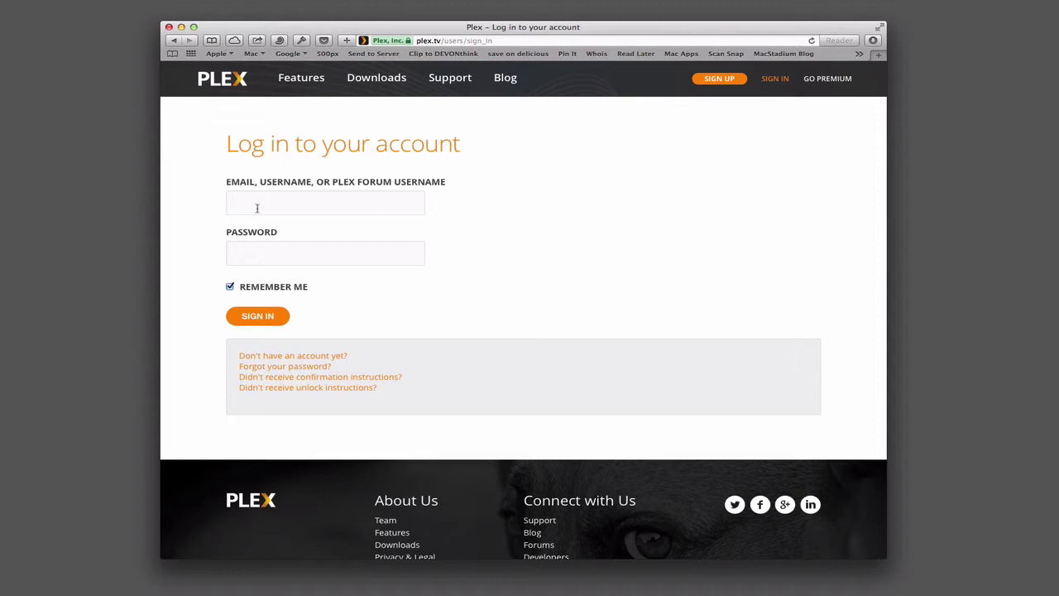
{"action": "key", "text": "super+backslash"}
{"action": "left_click", "coordinate": [257, 317]}
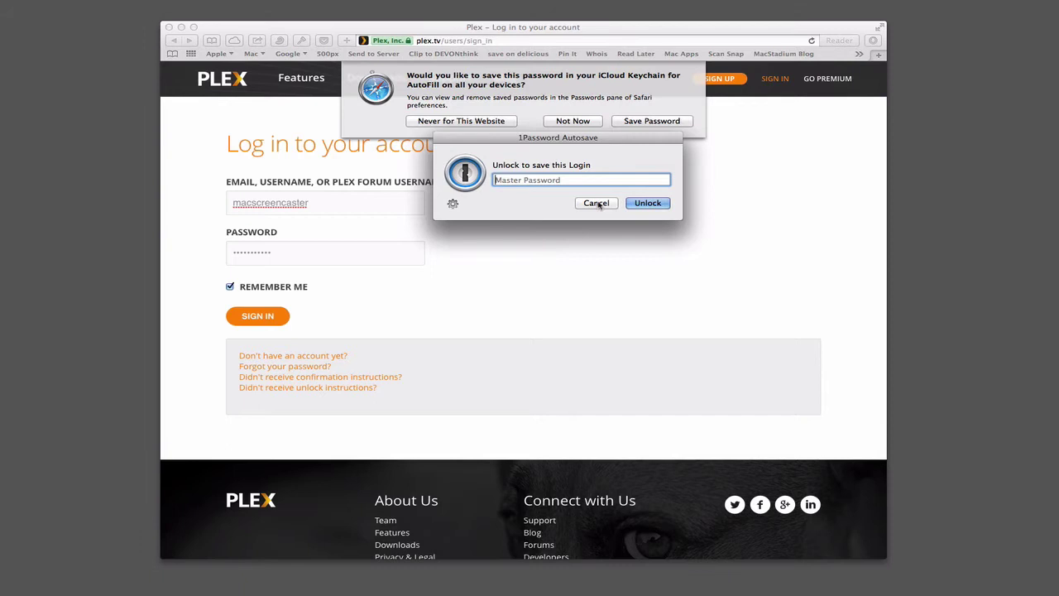
{"action": "left_click", "coordinate": [596, 203]}
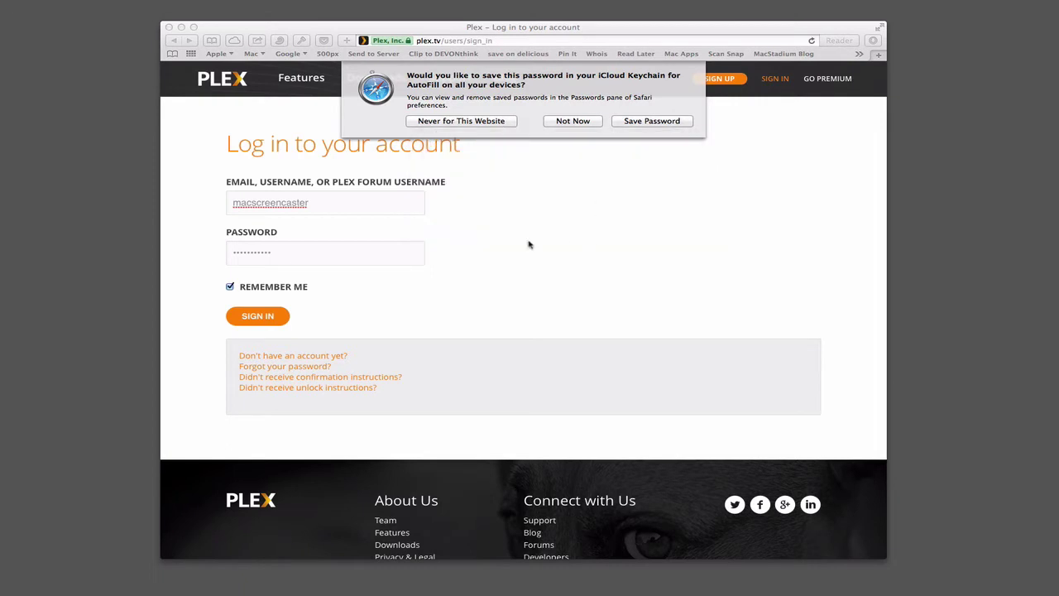
{"action": "left_click", "coordinate": [477, 121]}
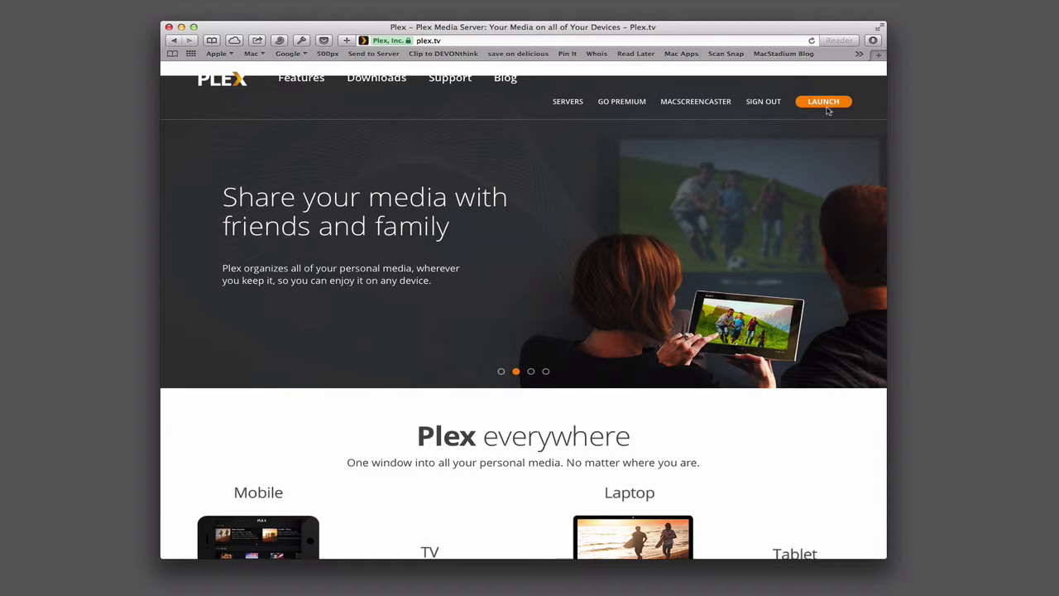
{"action": "left_click", "coordinate": [826, 102]}
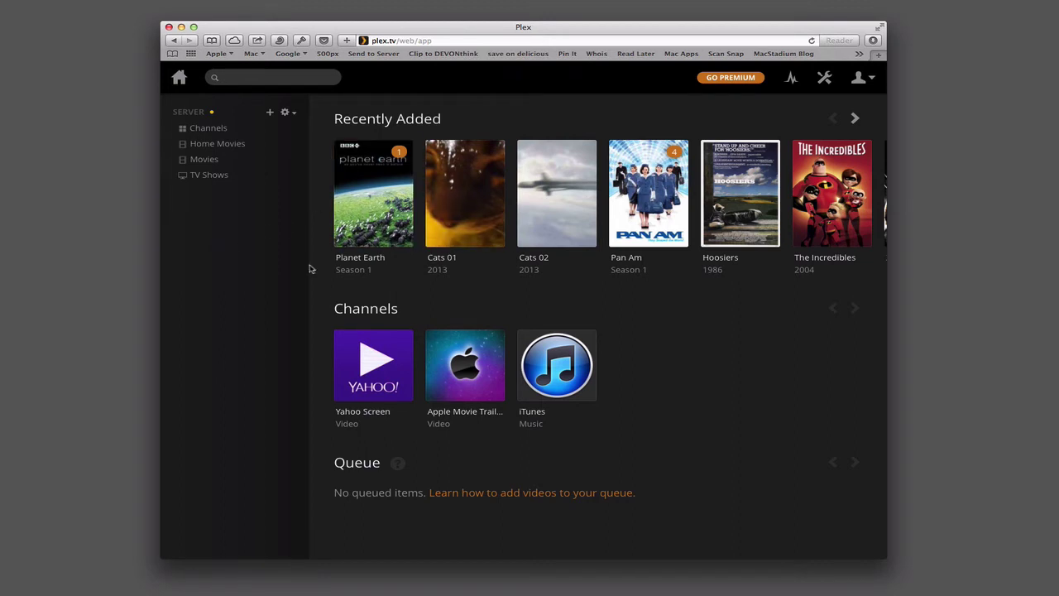
View the details page of The Incredibles, and browse through the rest of the Recently Added titles on the home page
{"action": "mouse_move", "coordinate": [820, 225]}
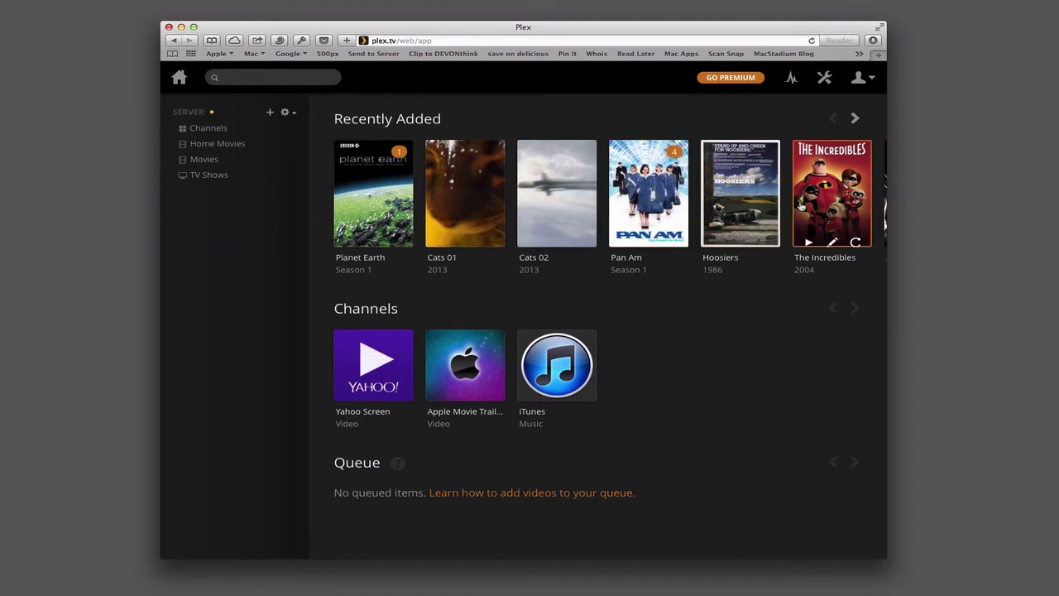
{"action": "left_click", "coordinate": [812, 190]}
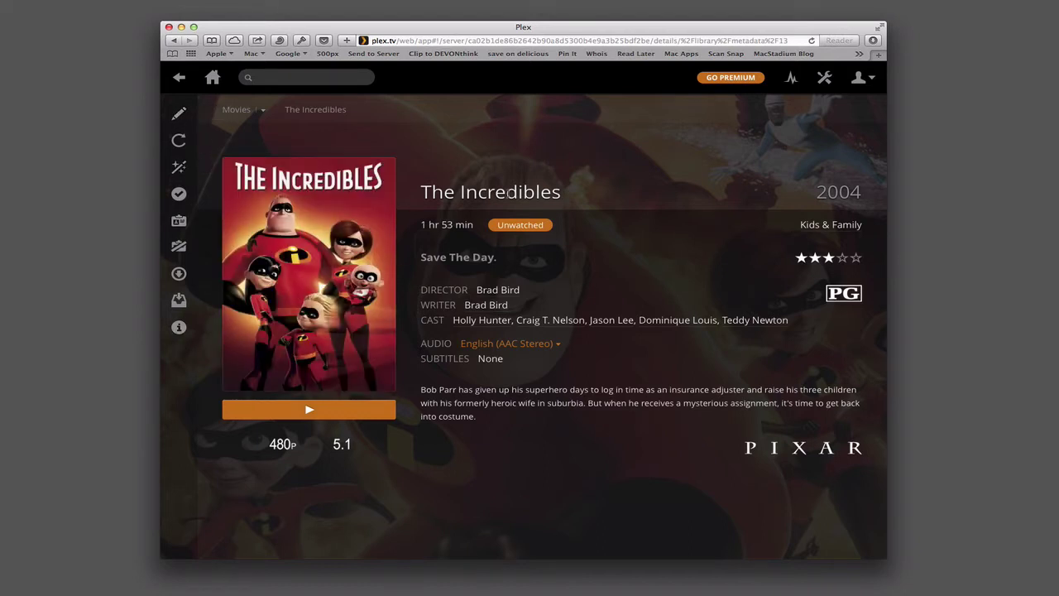
{"action": "left_click", "coordinate": [179, 78]}
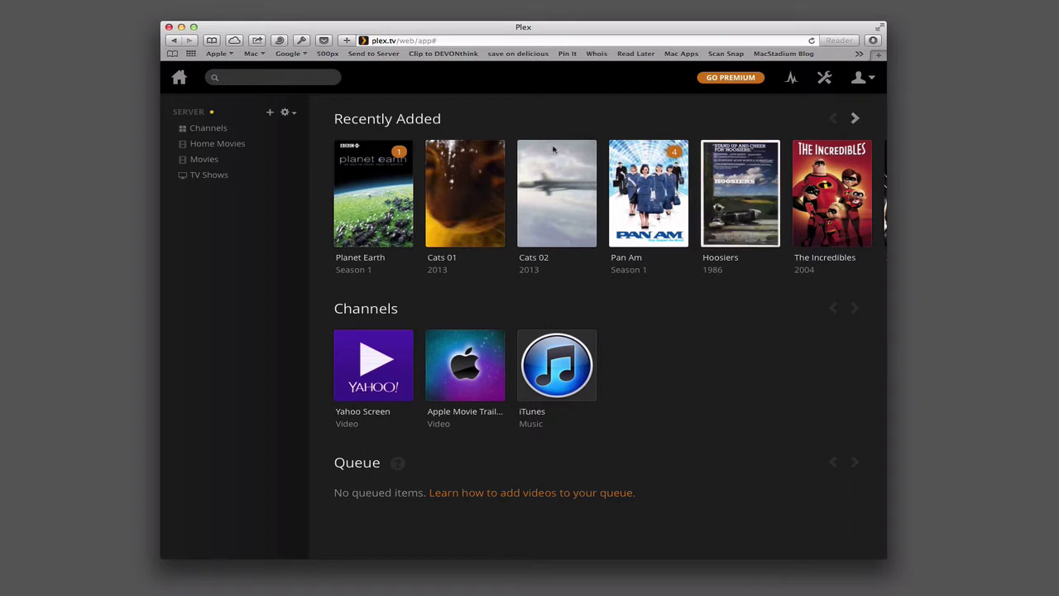
{"action": "left_click", "coordinate": [855, 119]}
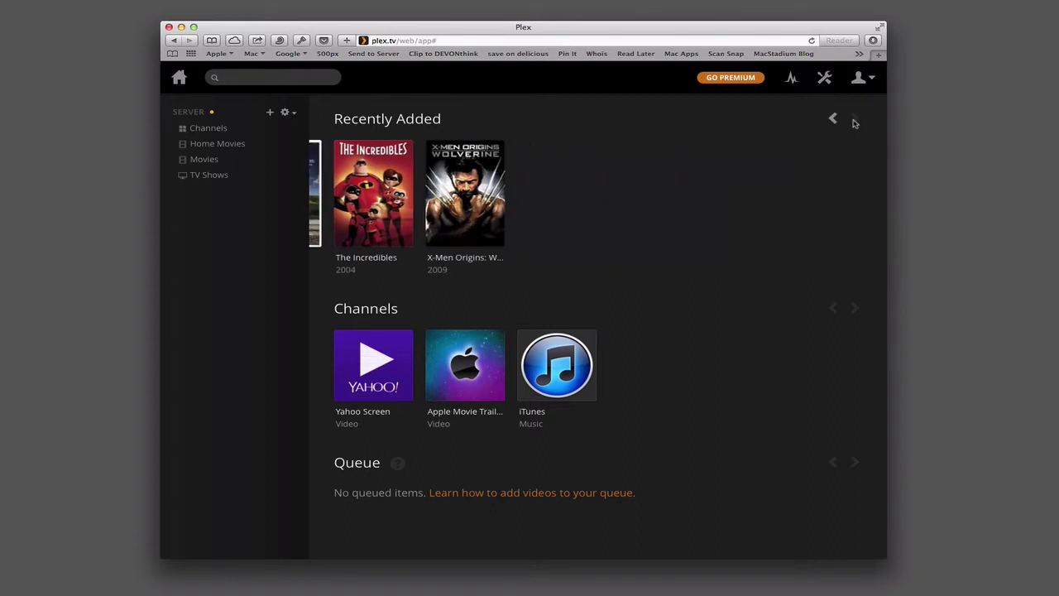
{"action": "left_click", "coordinate": [833, 119]}
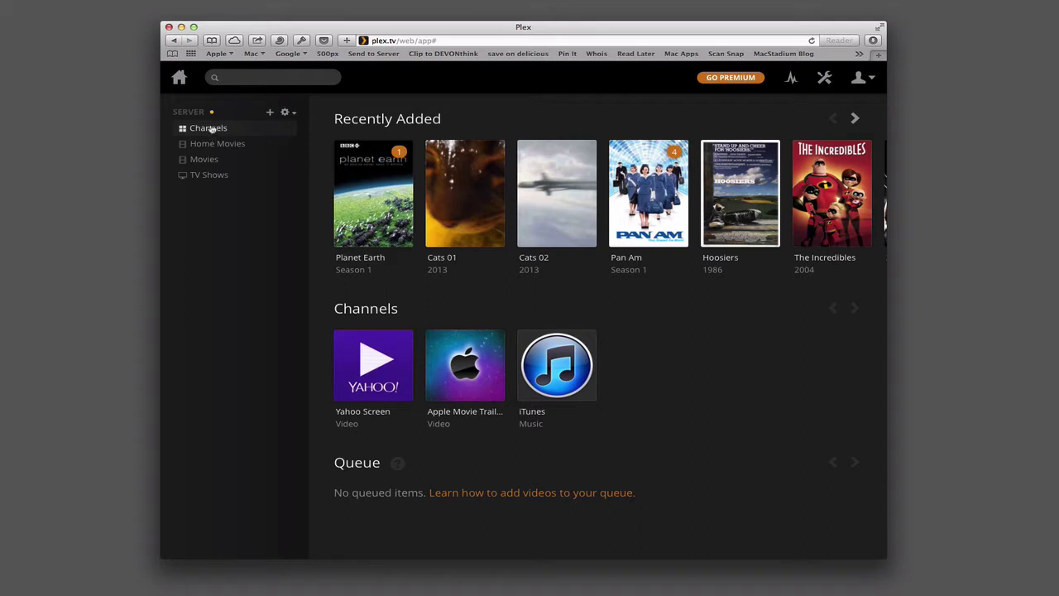
Look through the server's Channels, Home Movies, Movies and TV Shows sections, and examine the options in the account menu
{"action": "left_click", "coordinate": [209, 128]}
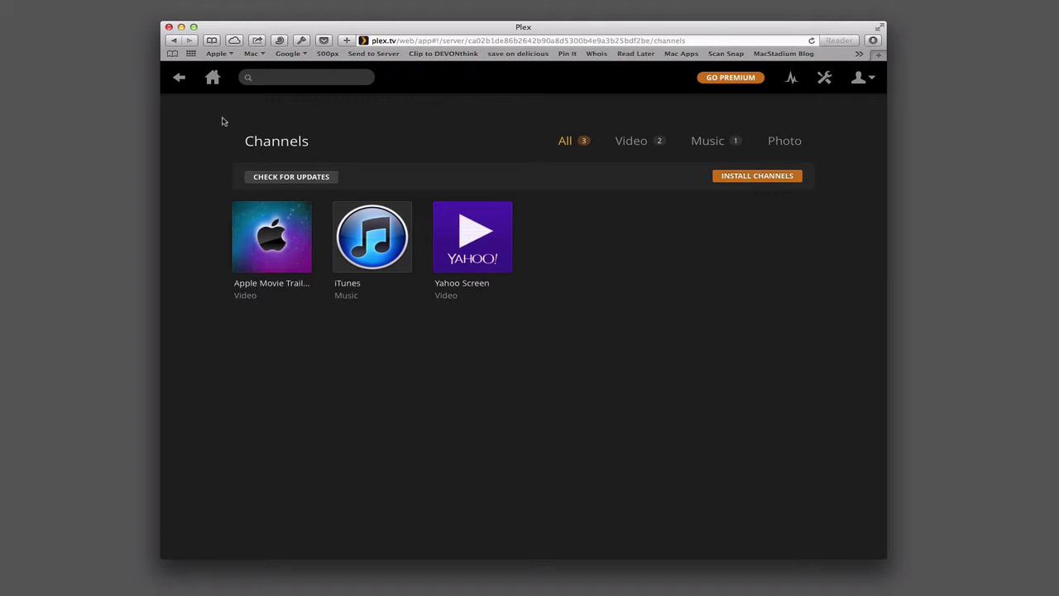
{"action": "left_click", "coordinate": [179, 80]}
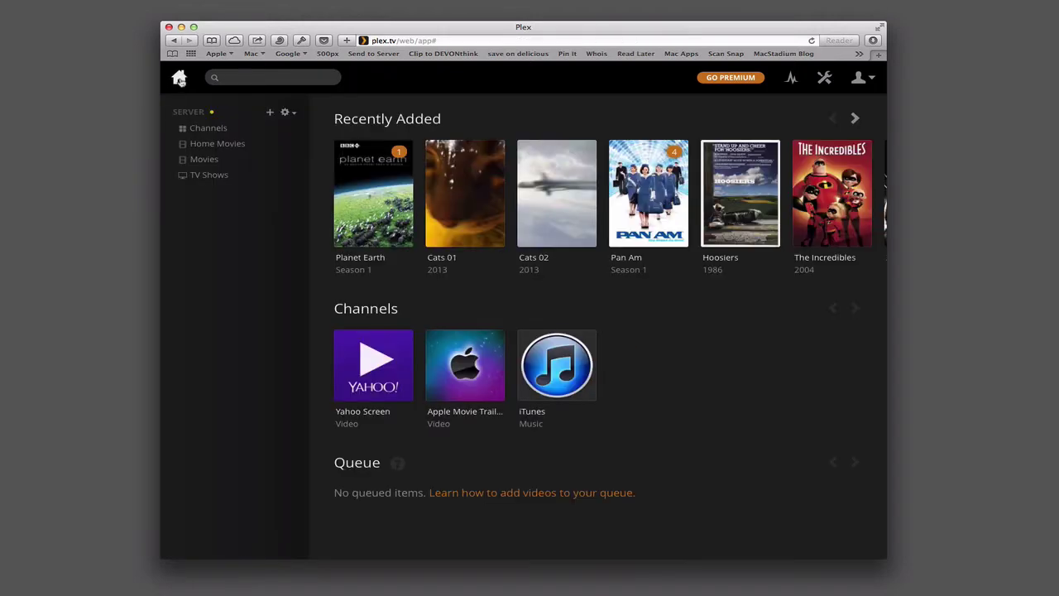
{"action": "left_click", "coordinate": [218, 146]}
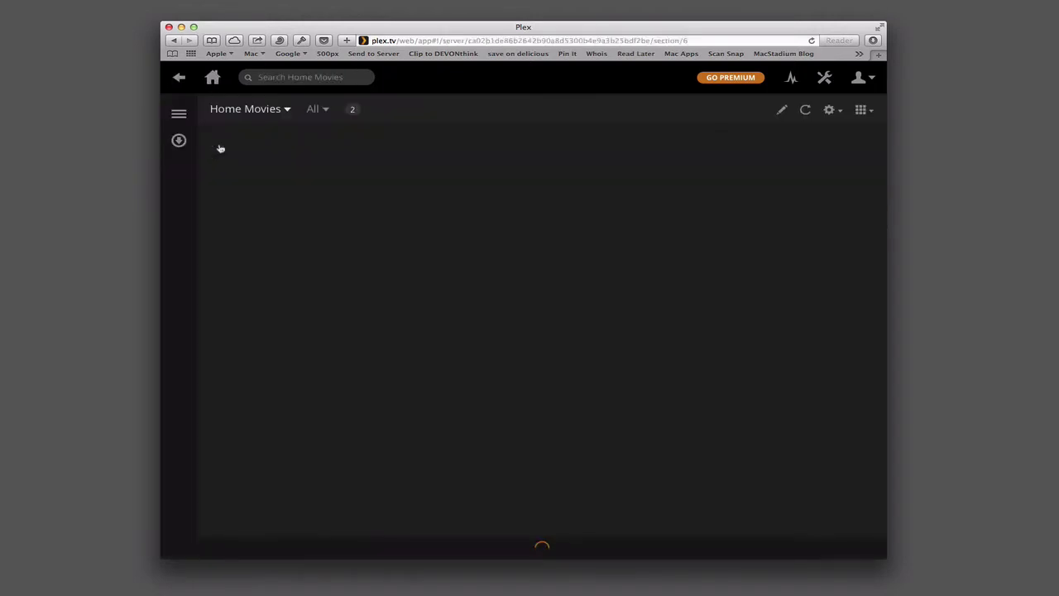
{"action": "left_click", "coordinate": [179, 79]}
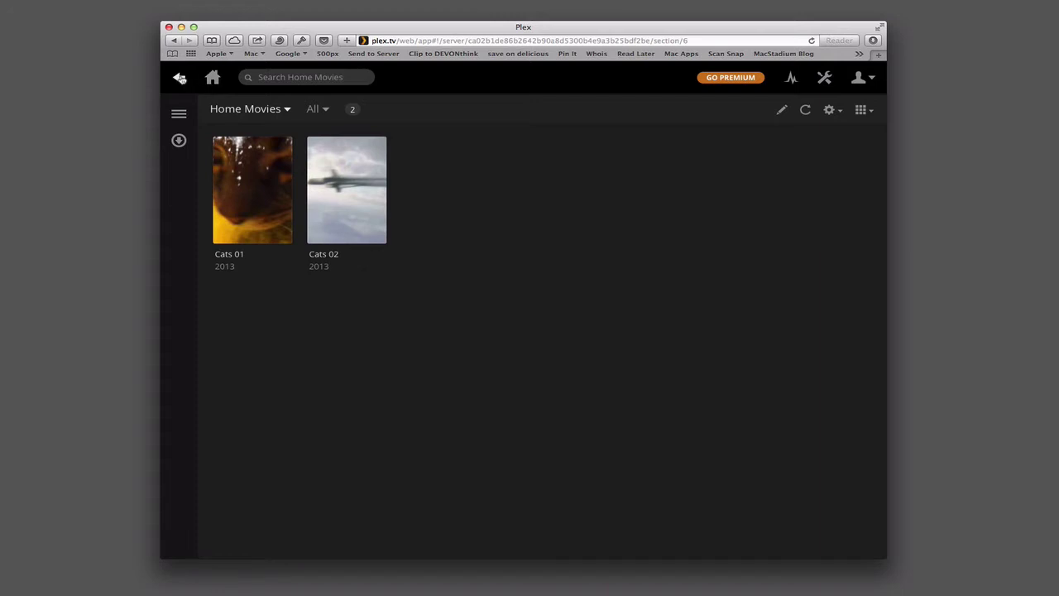
{"action": "left_click", "coordinate": [206, 160]}
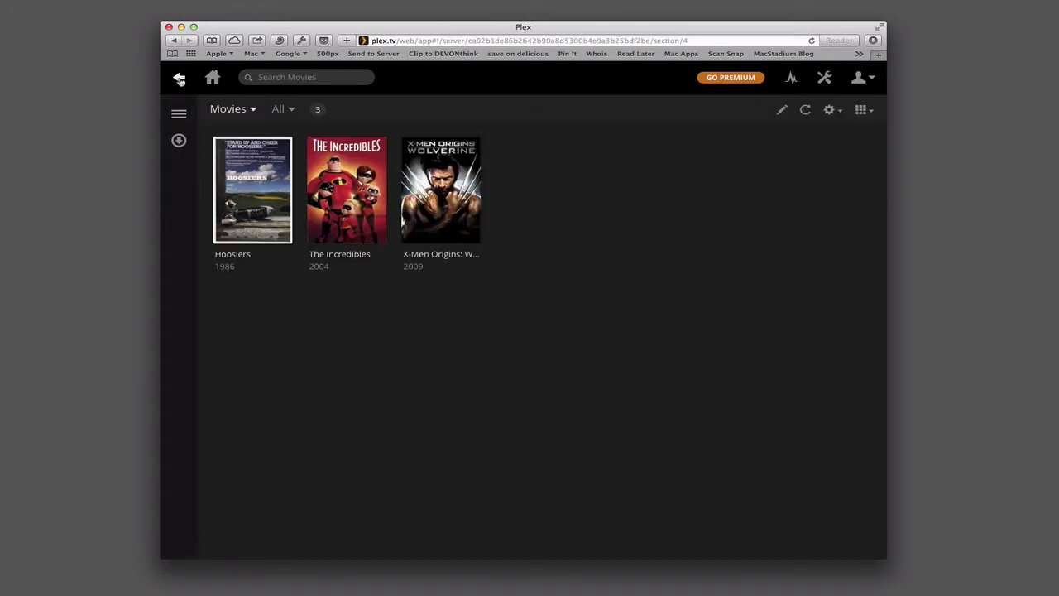
{"action": "left_click", "coordinate": [180, 79]}
{"action": "left_click", "coordinate": [205, 175]}
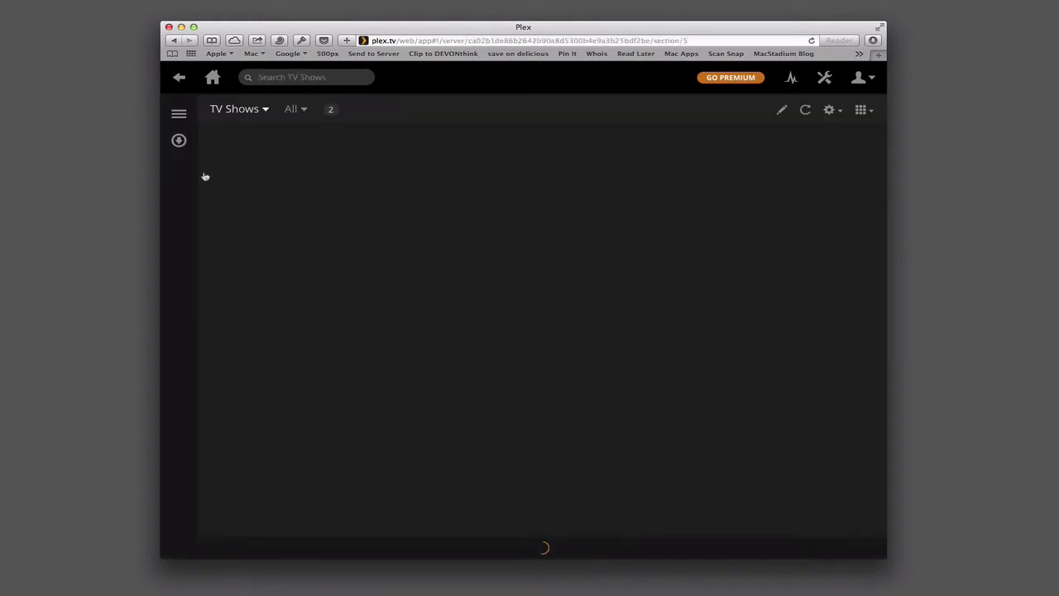
{"action": "left_click", "coordinate": [179, 80]}
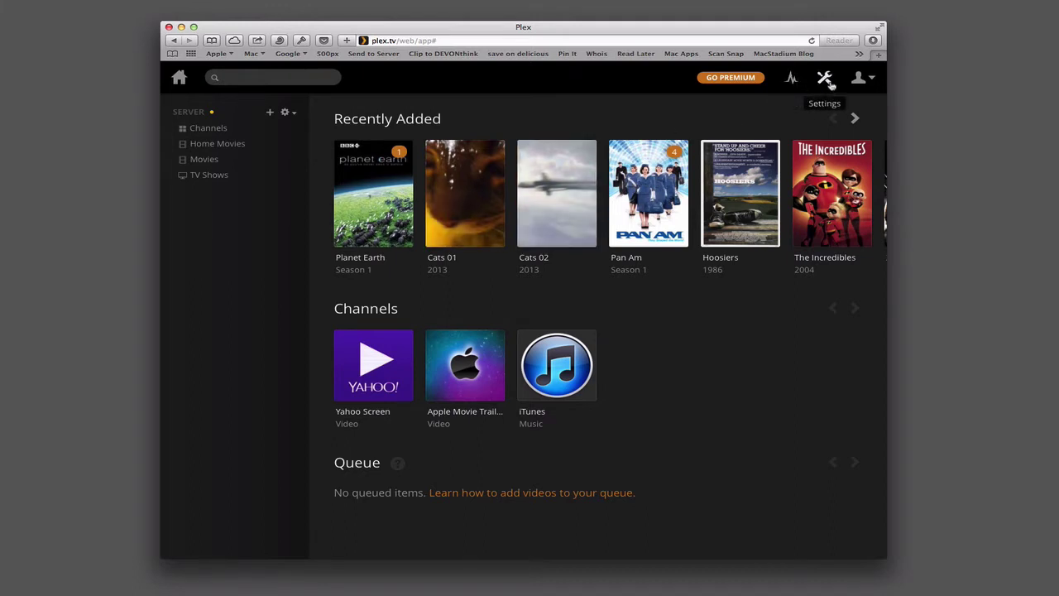
{"action": "left_click", "coordinate": [872, 80]}
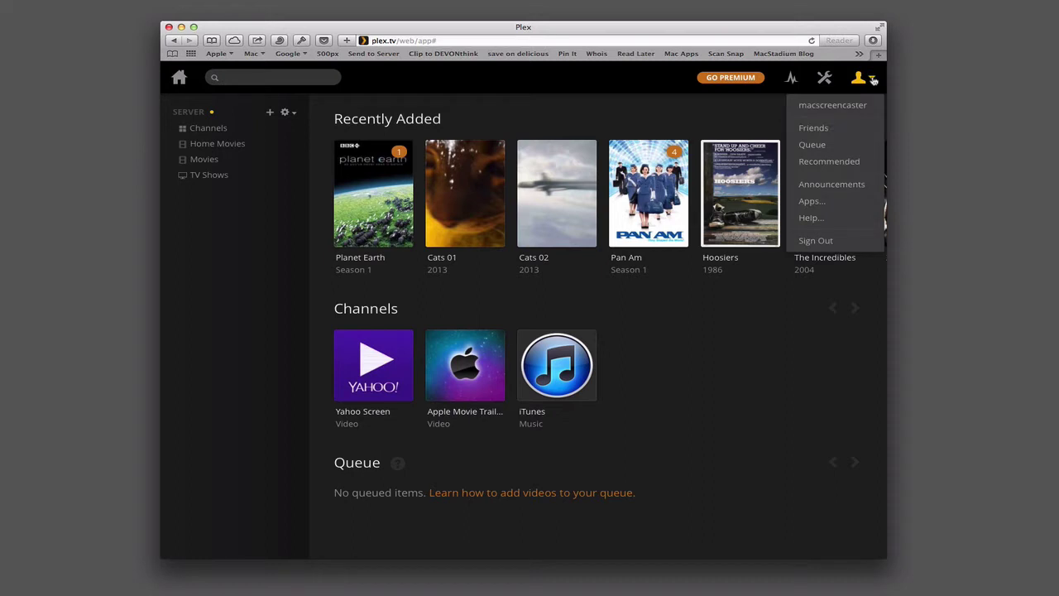
{"action": "left_click", "coordinate": [873, 80]}
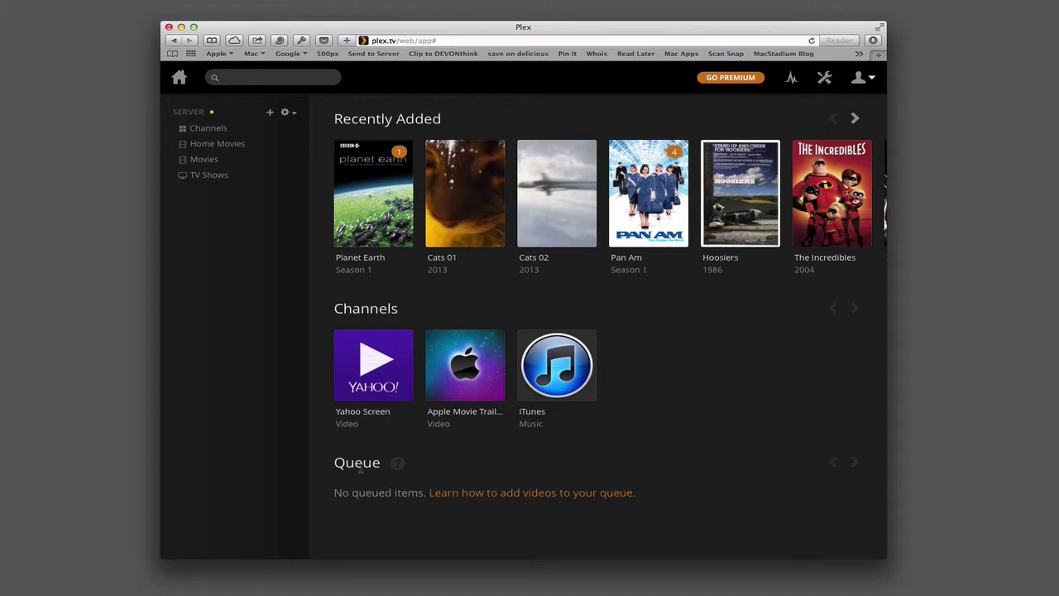
Open the help on adding videos to the queue and add the Plex It! bookmarklet to the browser's bookmarks bar after Google
{"action": "left_click", "coordinate": [503, 493]}
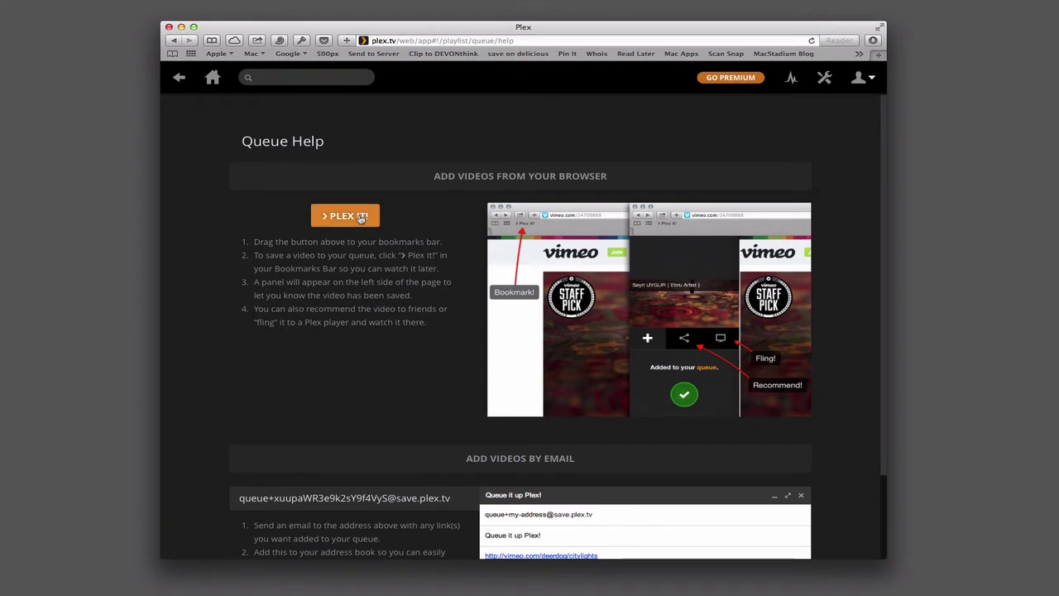
{"action": "left_click_drag", "start_coordinate": [362, 217], "coordinate": [356, 61]}
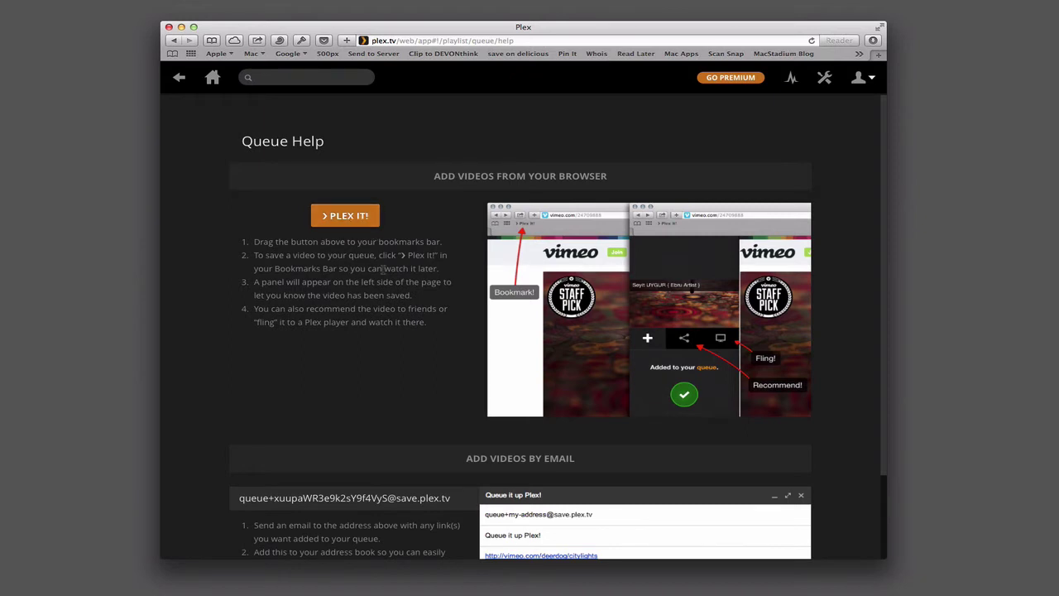
{"action": "scroll", "coordinate": [383, 269], "scroll_direction": "down", "scroll_amount": 4}
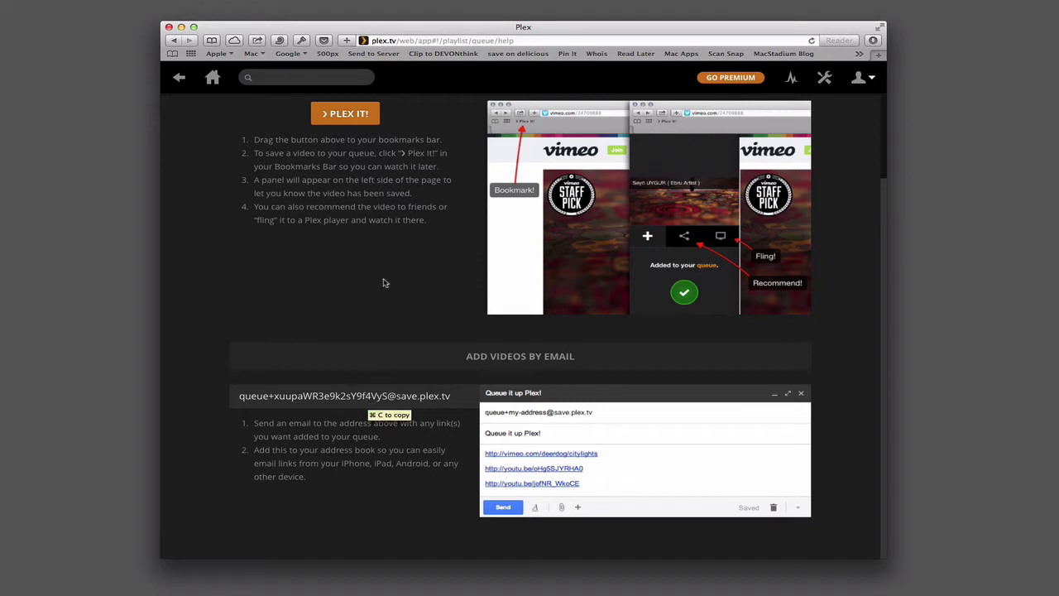
{"action": "scroll", "coordinate": [310, 204], "scroll_direction": "up", "scroll_amount": 4}
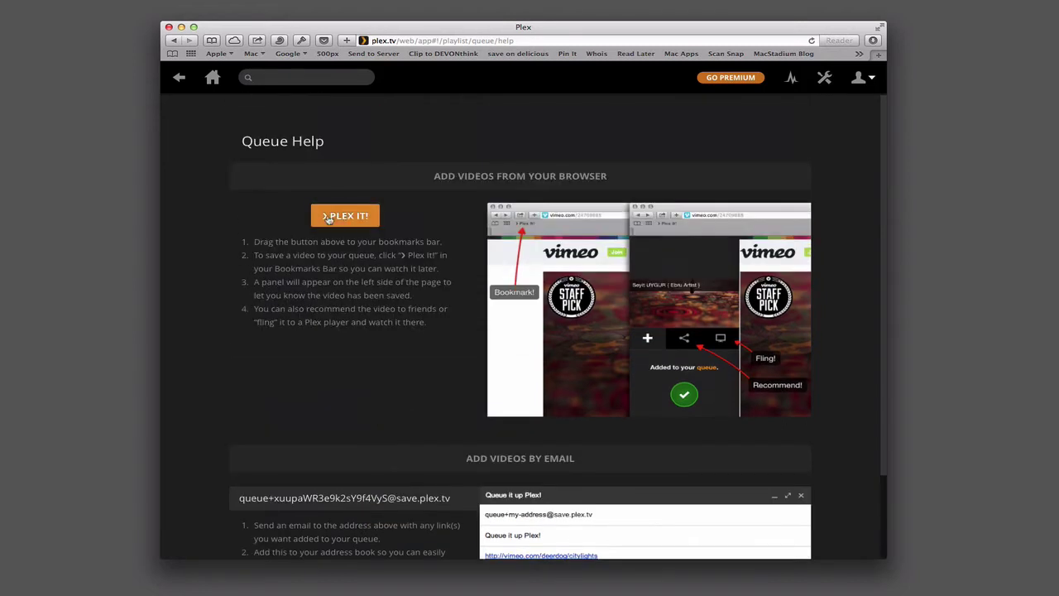
{"action": "left_click_drag", "start_coordinate": [345, 218], "coordinate": [330, 55]}
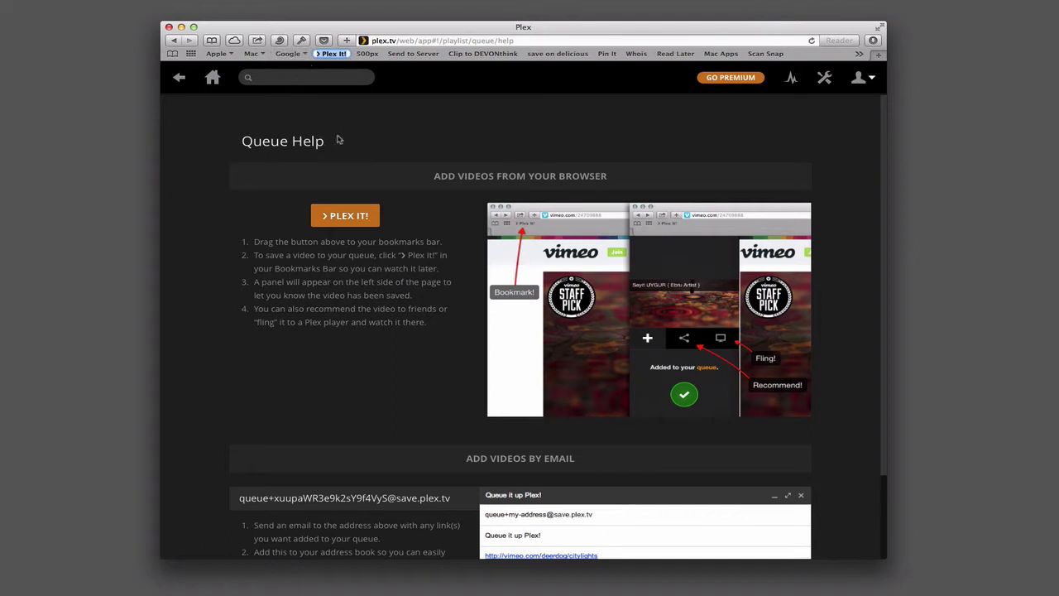
{"action": "left_click", "coordinate": [334, 54]}
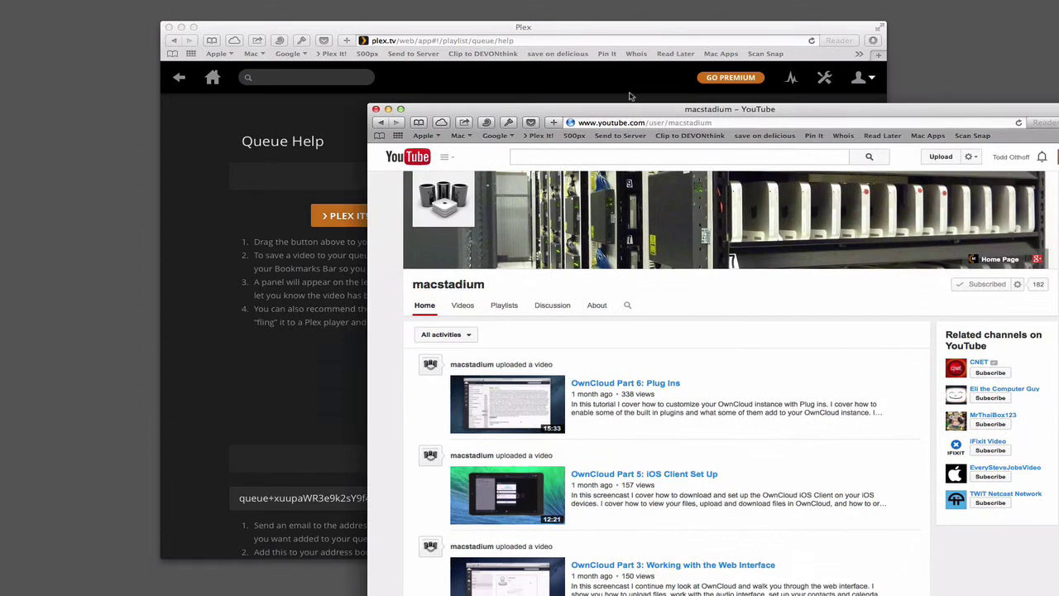
Open the video "OwnCloud Part 6: Plug Ins" from the macstadium YouTube channel and add it to the Plex queue with Plex It!
{"action": "left_click_drag", "start_coordinate": [718, 112], "coordinate": [511, 26]}
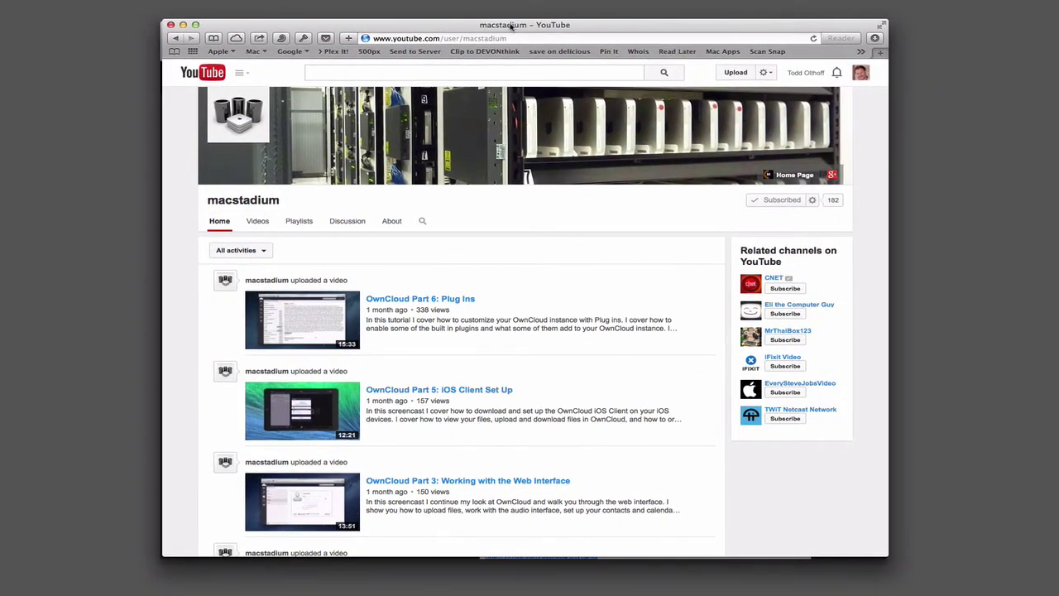
{"action": "left_click", "coordinate": [432, 299]}
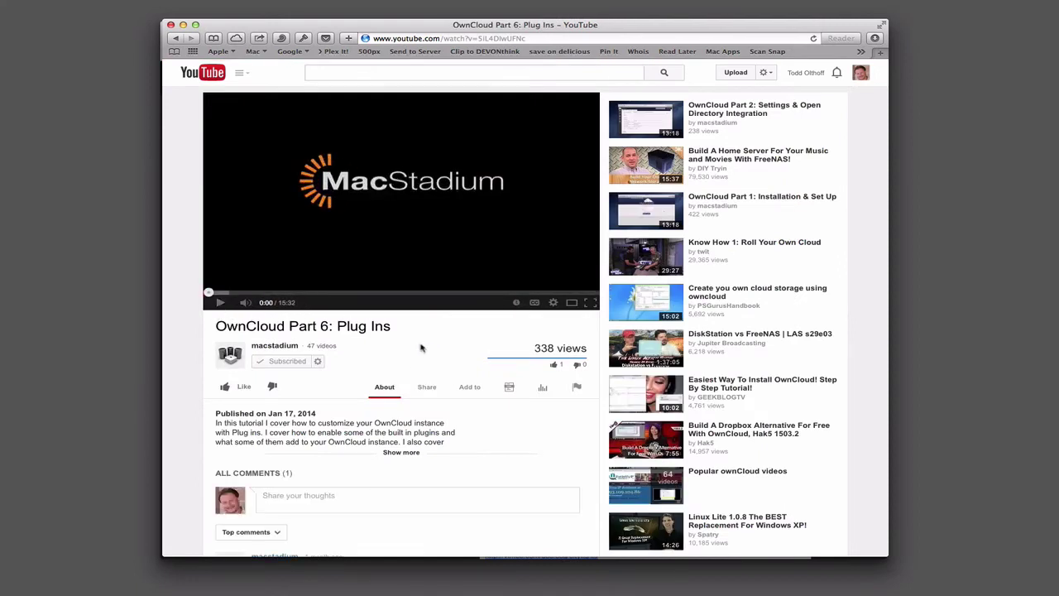
{"action": "left_click", "coordinate": [335, 52]}
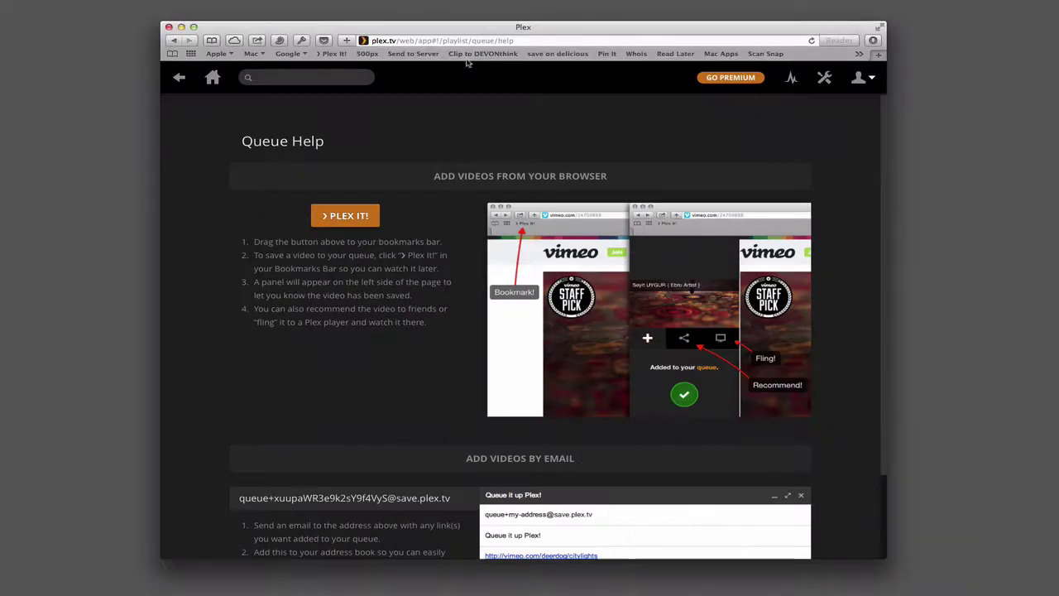
Return to the Plex home page and check the Queue section for the saved YouTube video
{"action": "left_click", "coordinate": [212, 78]}
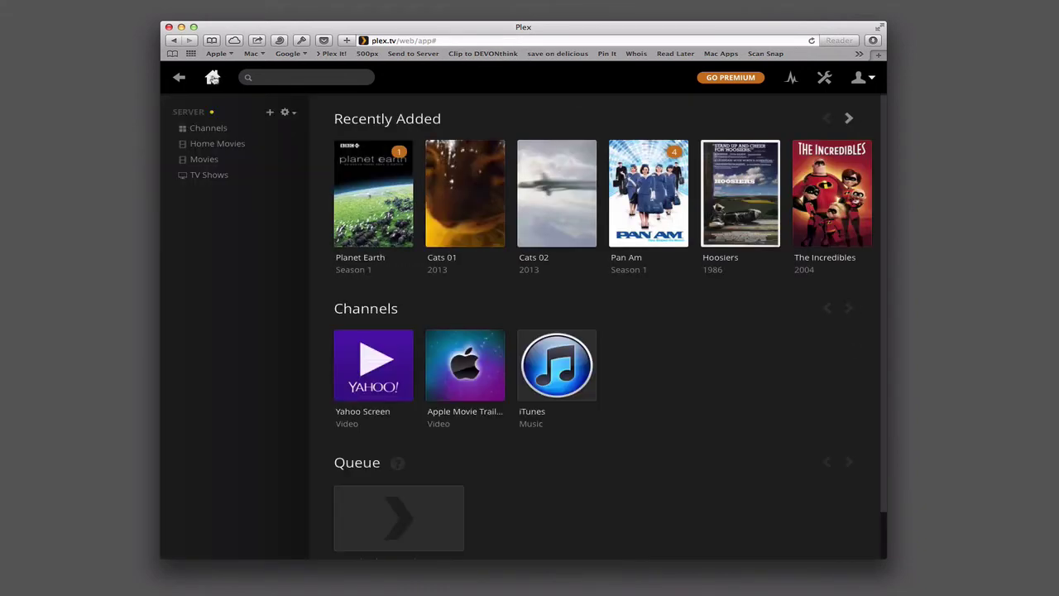
{"action": "scroll", "coordinate": [500, 471], "scroll_direction": "down", "scroll_amount": 2}
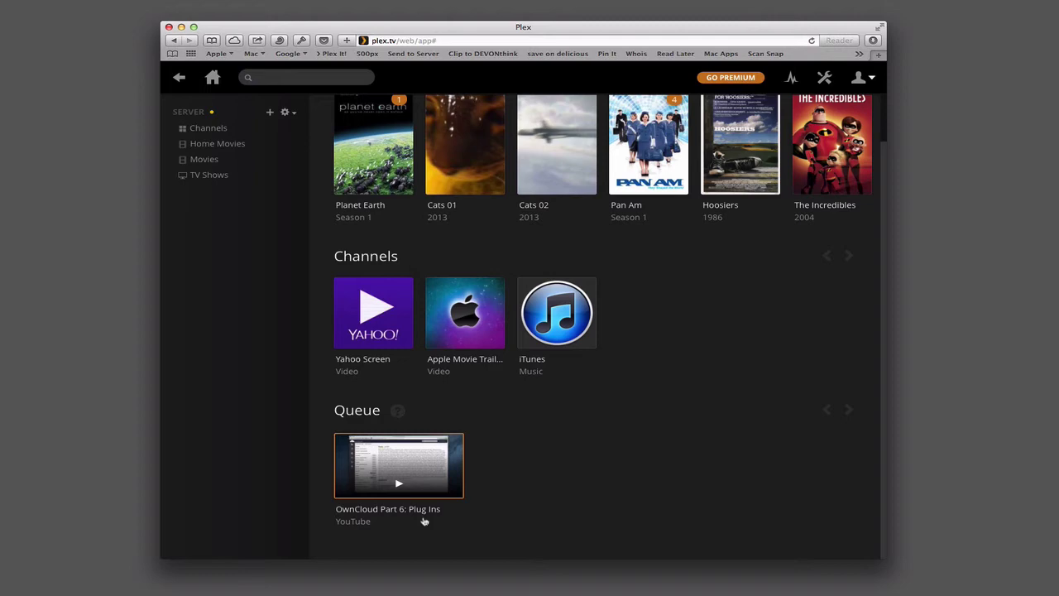
{"action": "scroll", "coordinate": [568, 390], "scroll_direction": "up", "scroll_amount": 1}
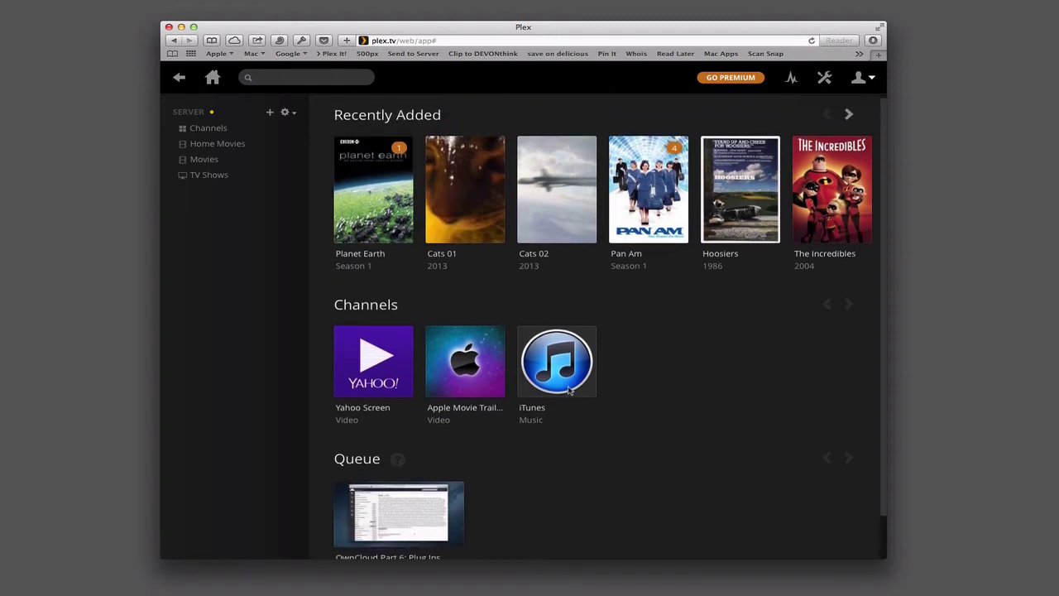
Open the Queue Help page and copy the personal e-mail address for adding videos to the queue
{"action": "left_click", "coordinate": [398, 459]}
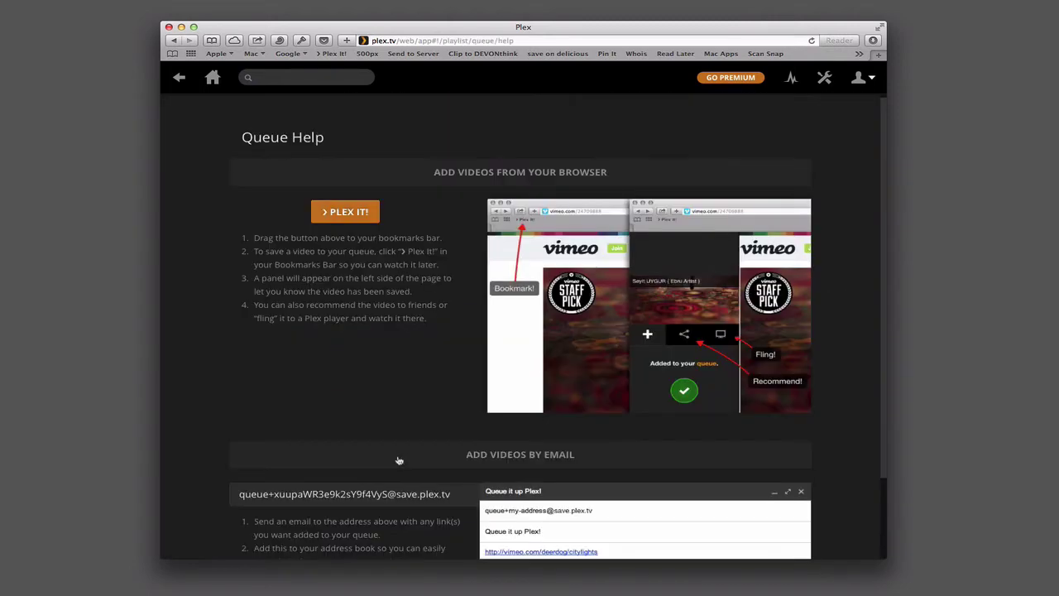
{"action": "scroll", "coordinate": [416, 397], "scroll_direction": "down", "scroll_amount": 3}
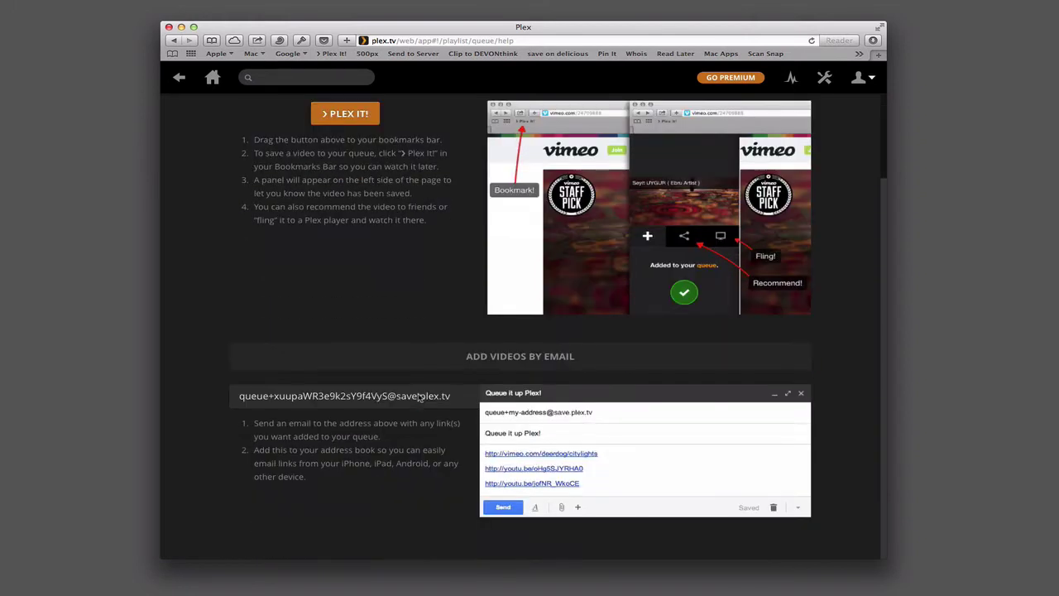
{"action": "left_click", "coordinate": [366, 400]}
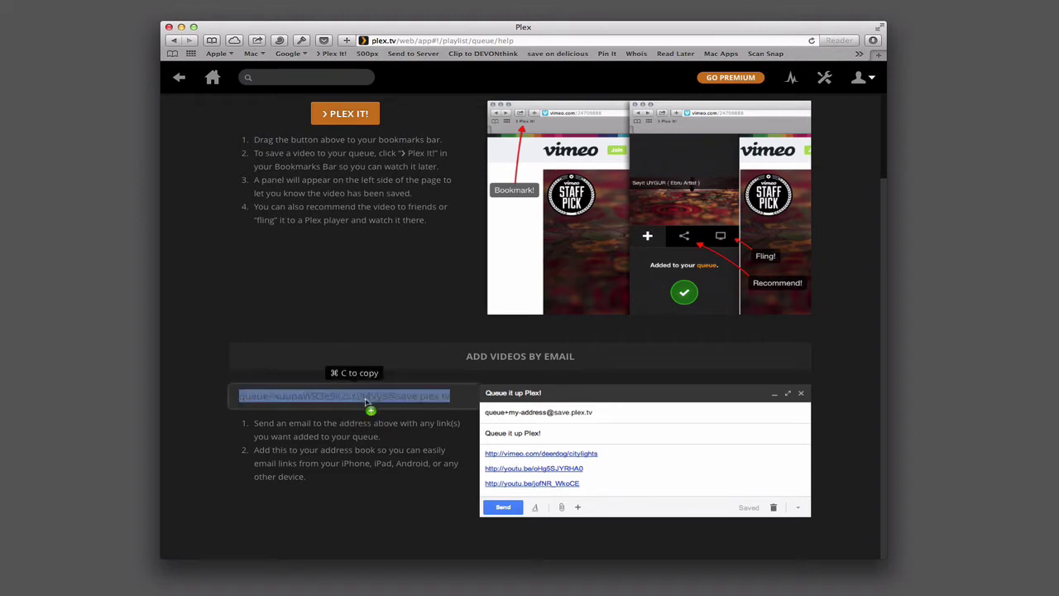
{"action": "key", "text": "super+c"}
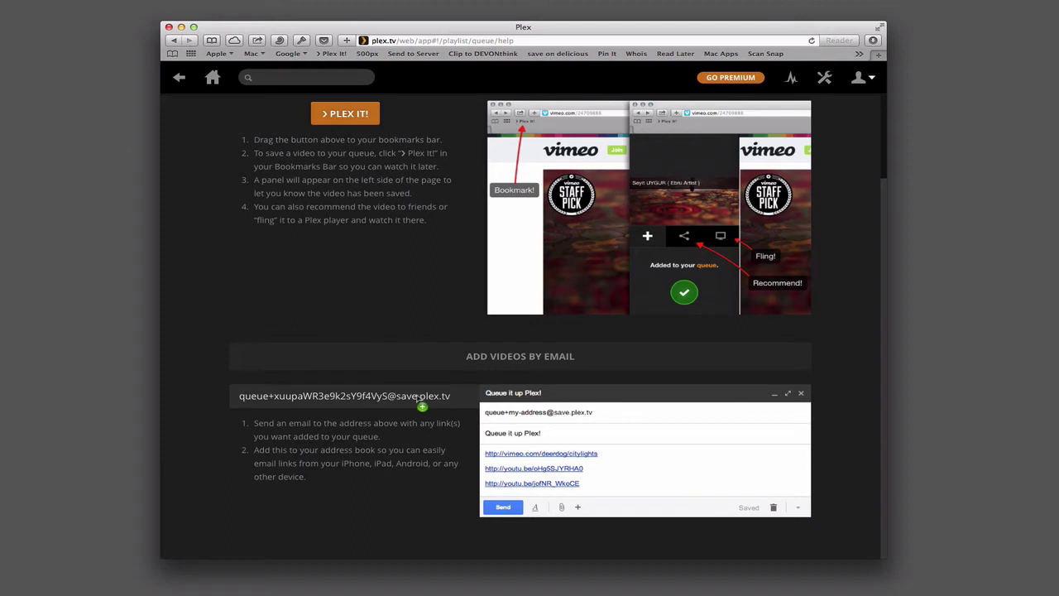
Switch to Contacts and create a new contact under All on My Mac, named PLEX and marked as a company
{"action": "left_click_drag", "start_coordinate": [422, 398], "coordinate": [586, 454]}
{"action": "left_click", "coordinate": [587, 453]}
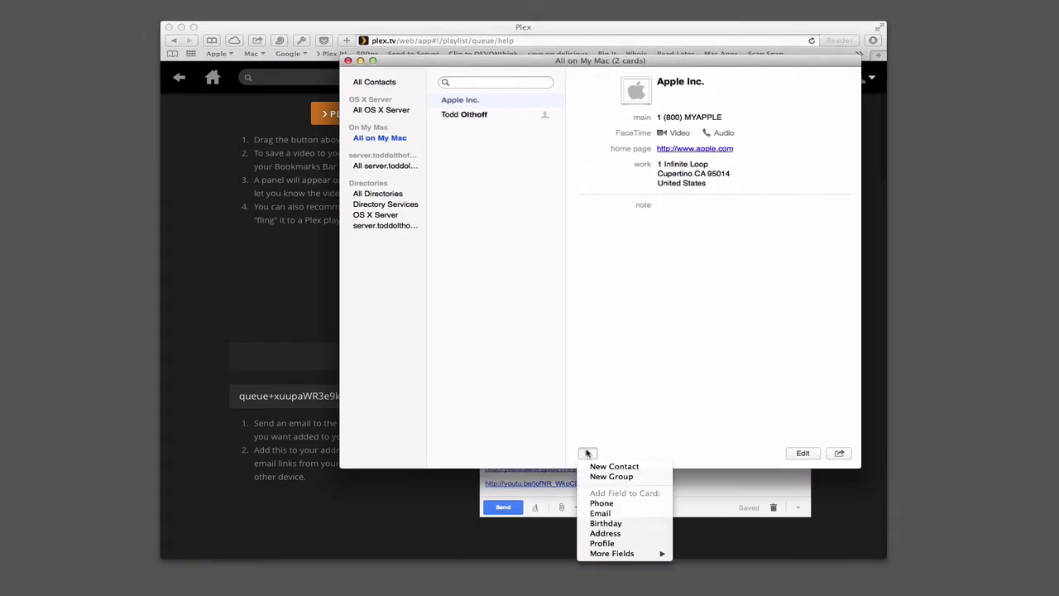
{"action": "left_click", "coordinate": [614, 467]}
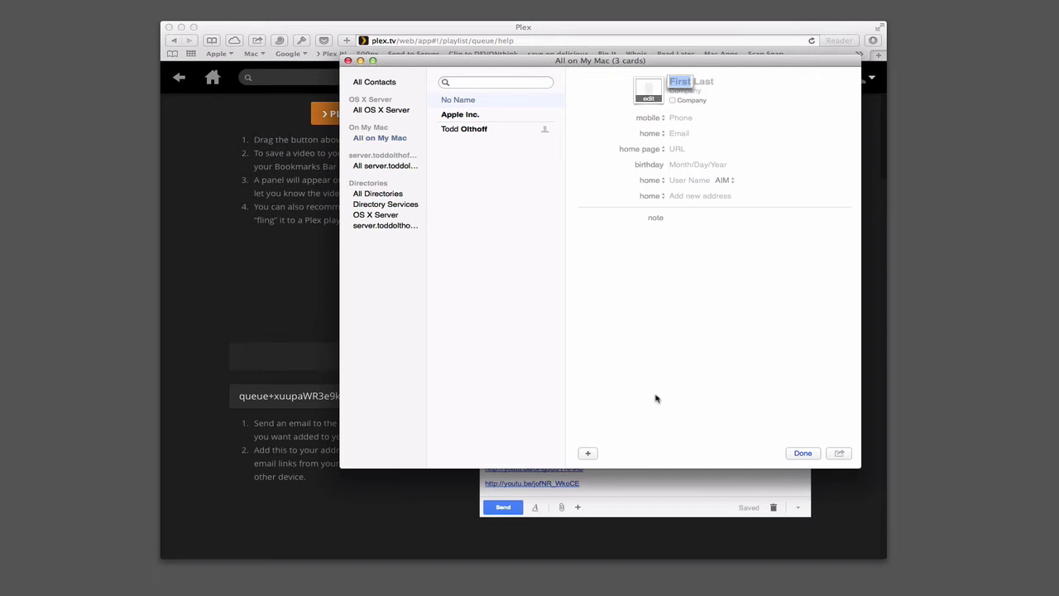
{"action": "left_click", "coordinate": [697, 90]}
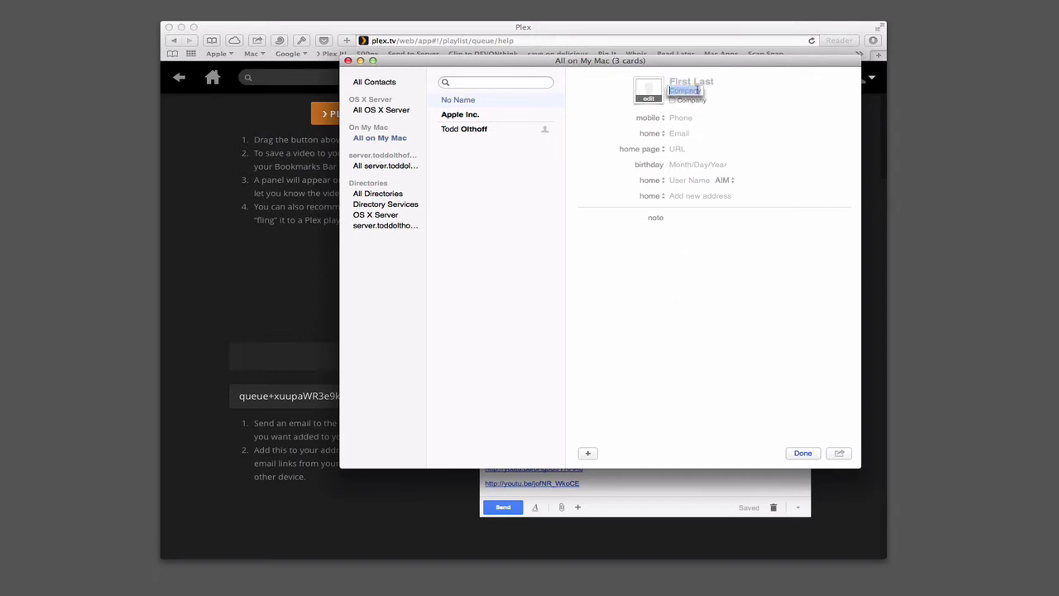
{"action": "type", "text": "PLEX"}
{"action": "left_click", "coordinate": [673, 100]}
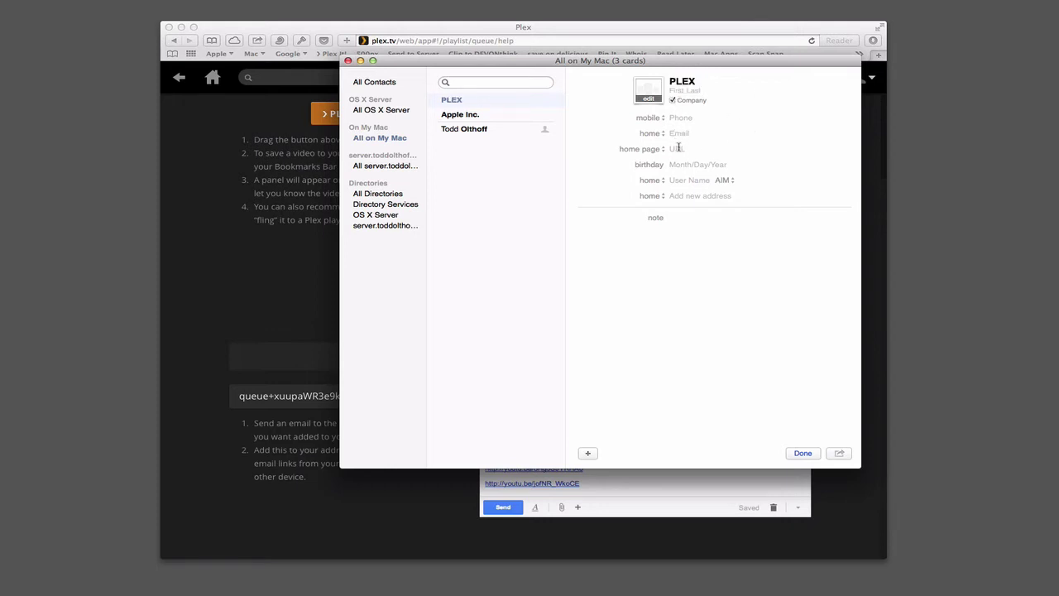
Paste the copied queue e-mail address into the PLEX contact's home e-mail, save the card, and put the Contacts window away
{"action": "left_click", "coordinate": [673, 133]}
{"action": "key", "text": "super+v"}
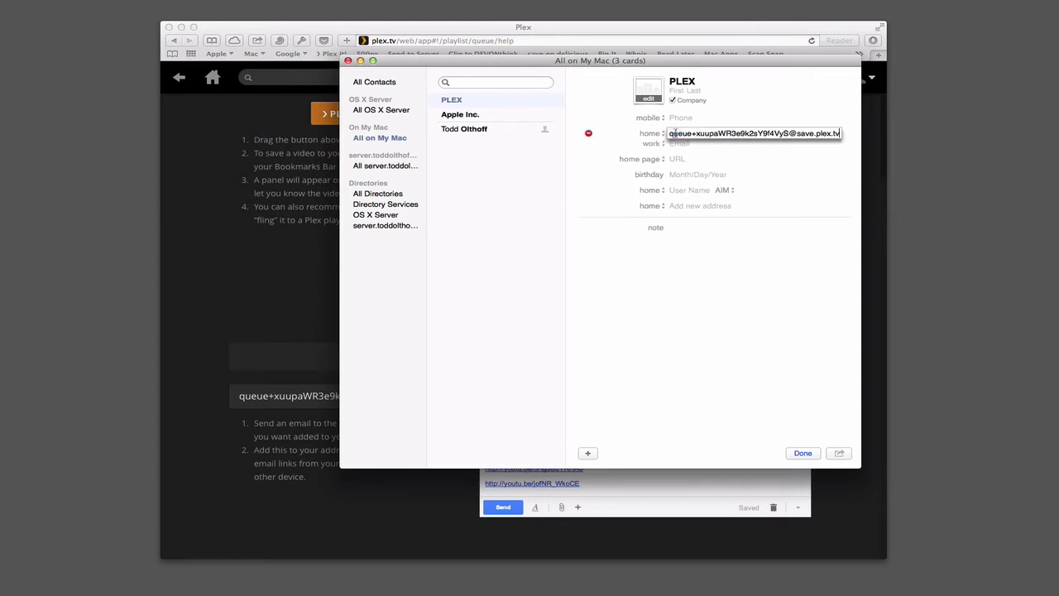
{"action": "left_click", "coordinate": [803, 453]}
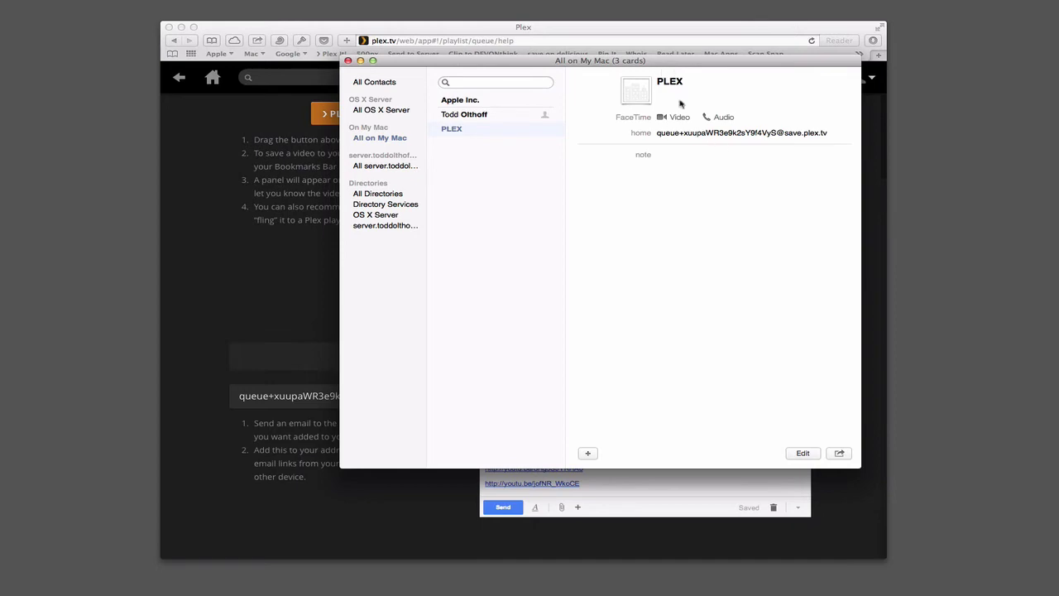
{"action": "left_click", "coordinate": [360, 61]}
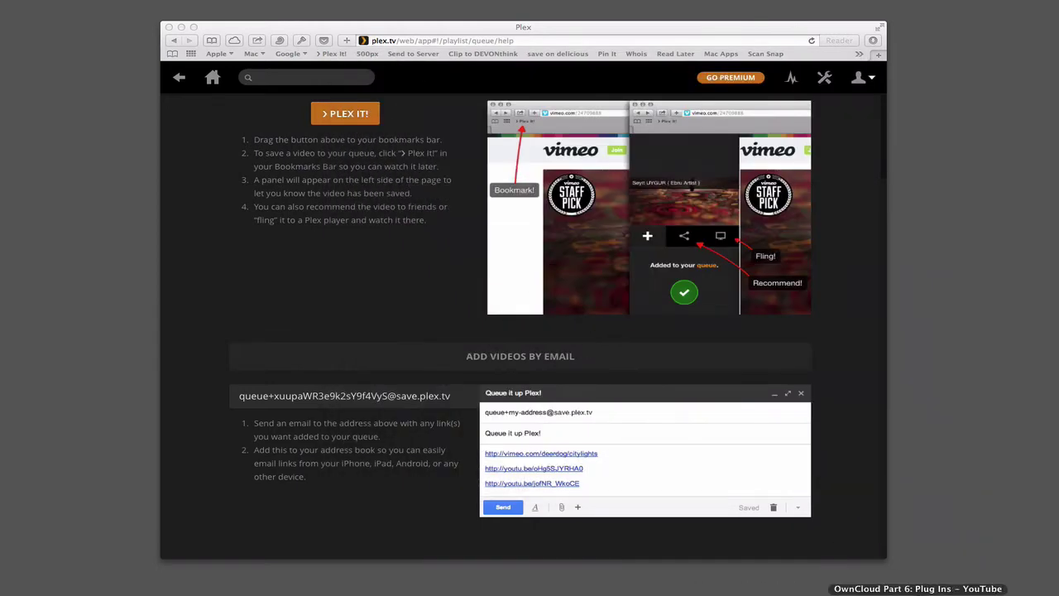
Return to YouTube, open "OwnCloud Part 5: iOS Client Set Up" from the macstadium channel, and show its sharing options
{"action": "left_click", "coordinate": [918, 592]}
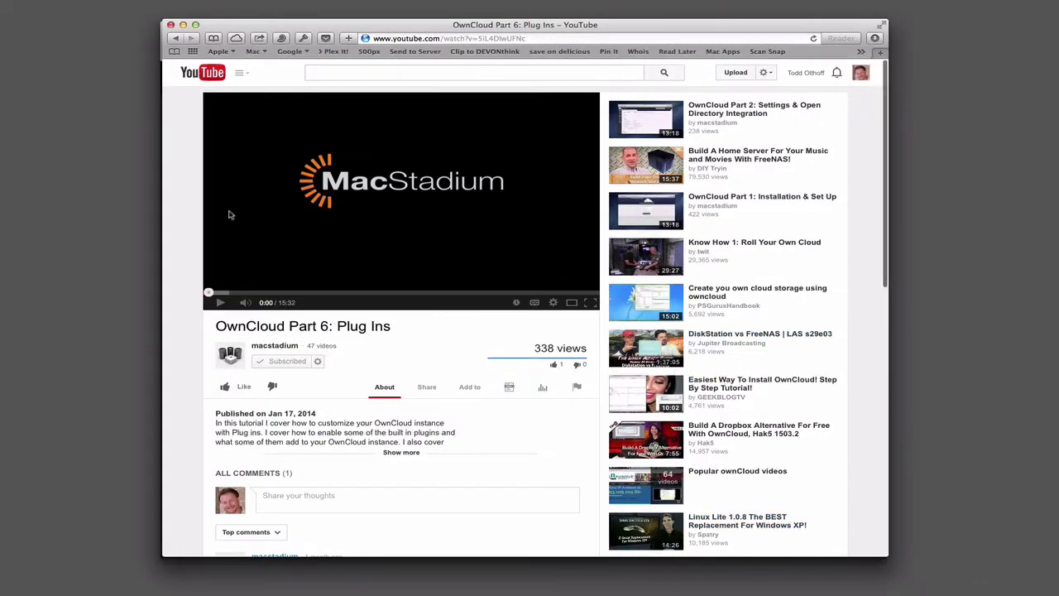
{"action": "left_click", "coordinate": [177, 38]}
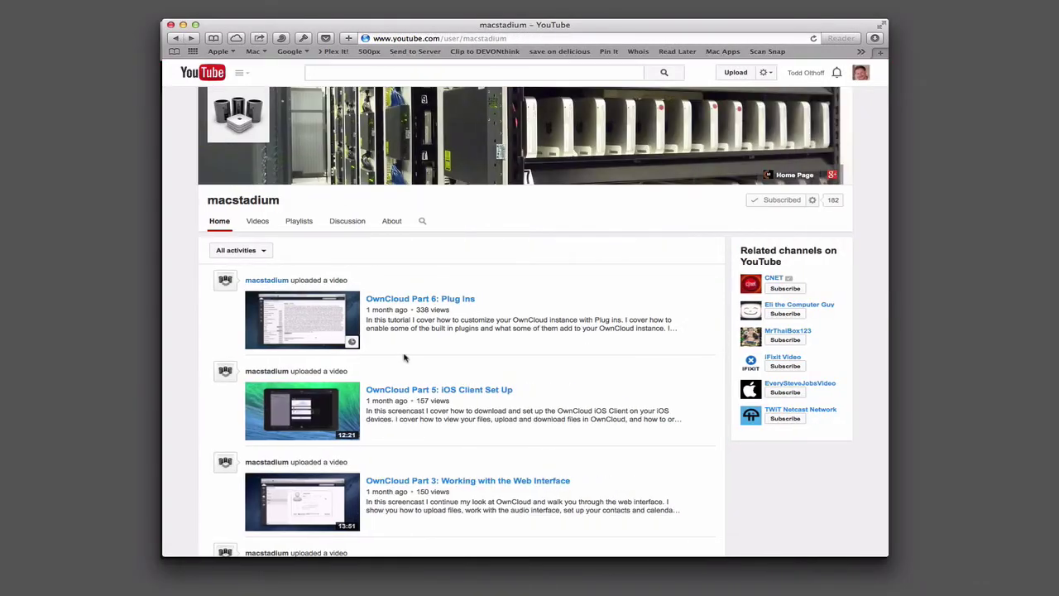
{"action": "left_click", "coordinate": [448, 391]}
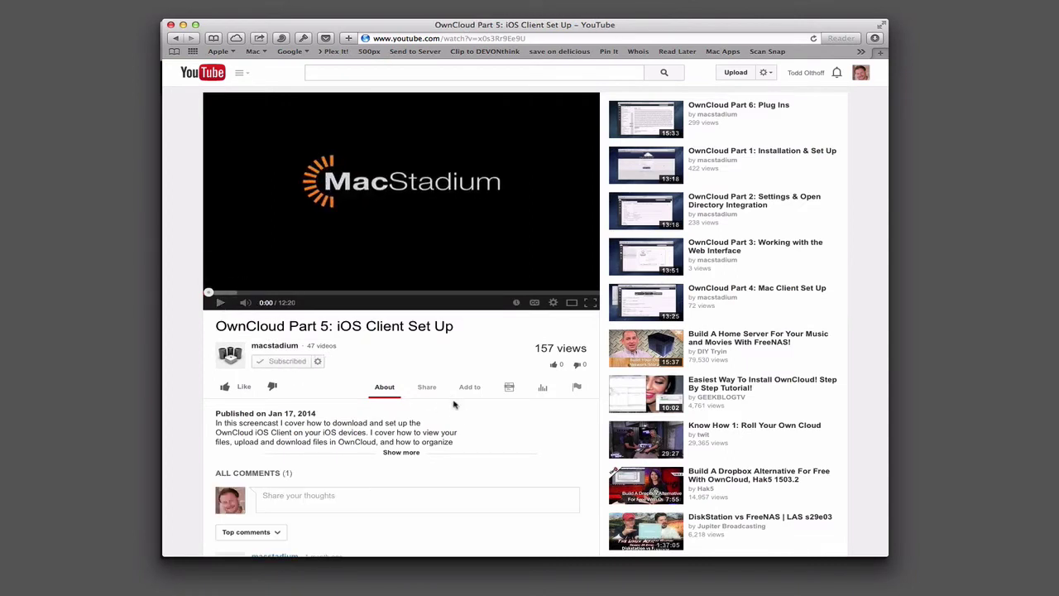
{"action": "left_click", "coordinate": [427, 388]}
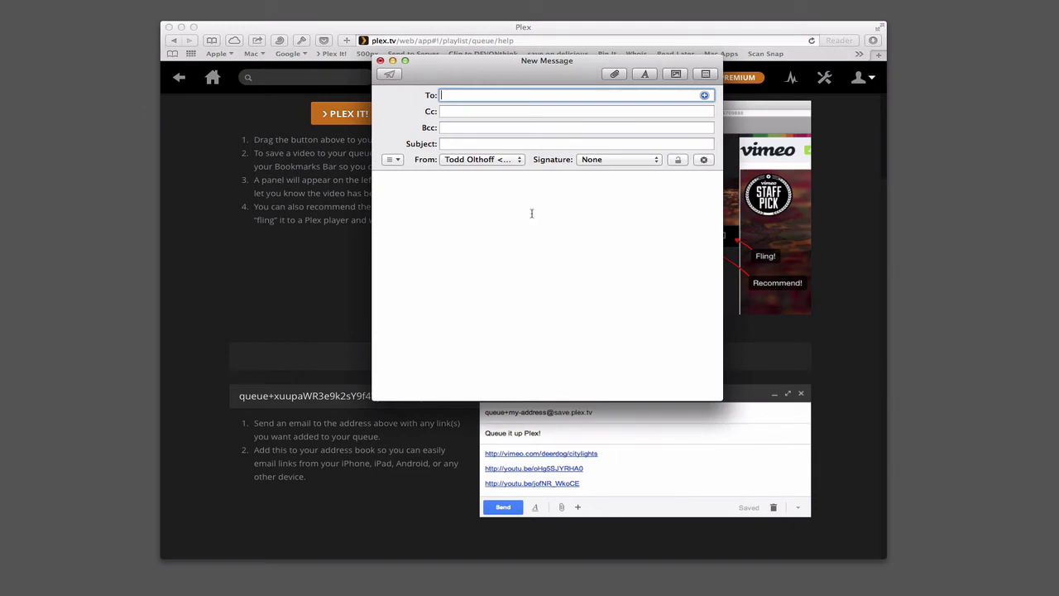
Address the new e-mail message to the PLEX contact and give it the subject "new videos"
{"action": "type", "text": "pl"}
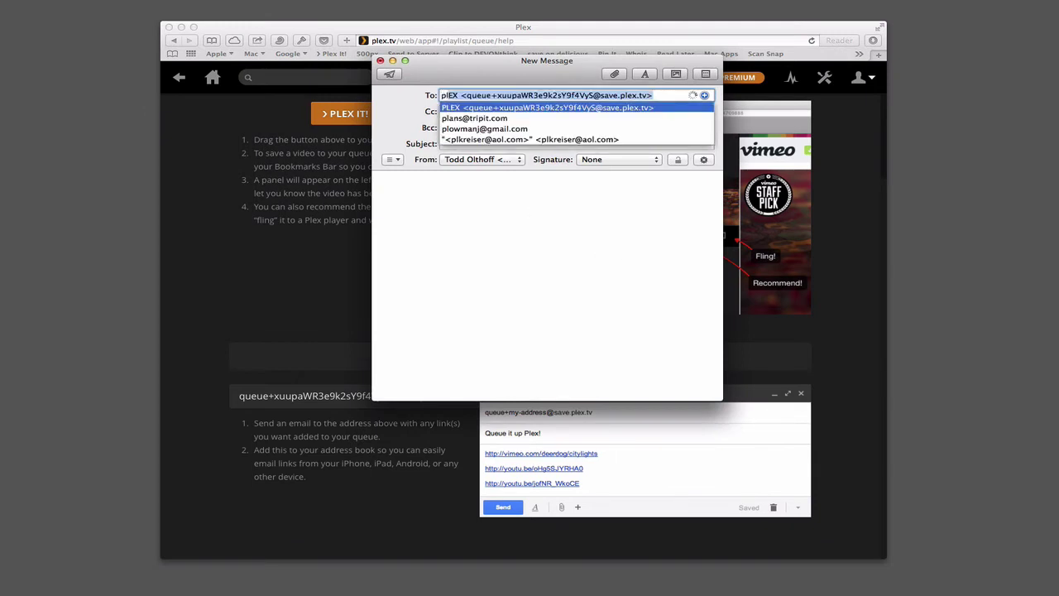
{"action": "key", "text": "Return"}
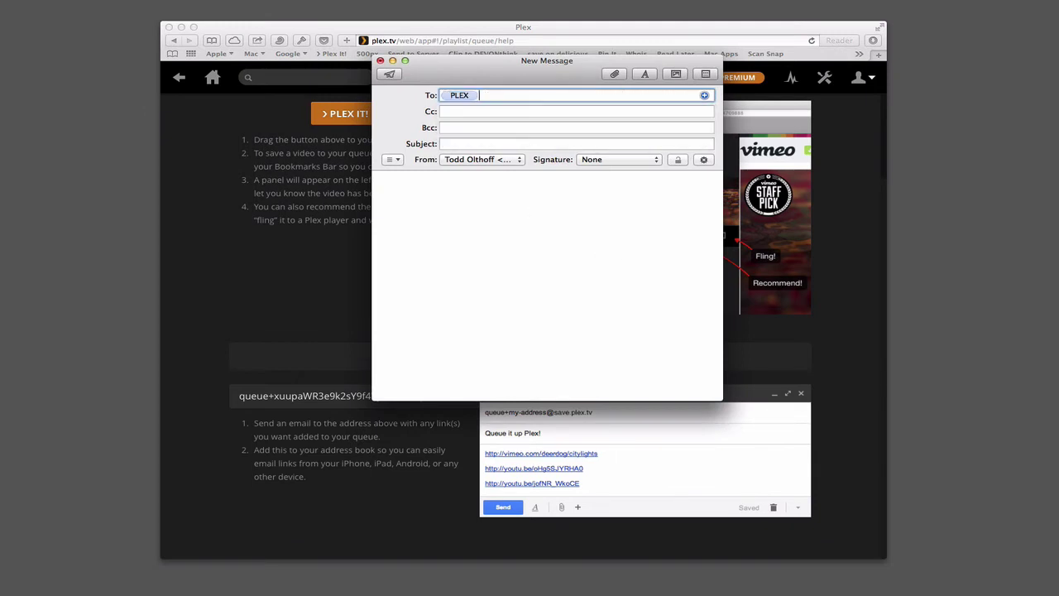
{"action": "left_click", "coordinate": [457, 143]}
{"action": "type", "text": "new "}
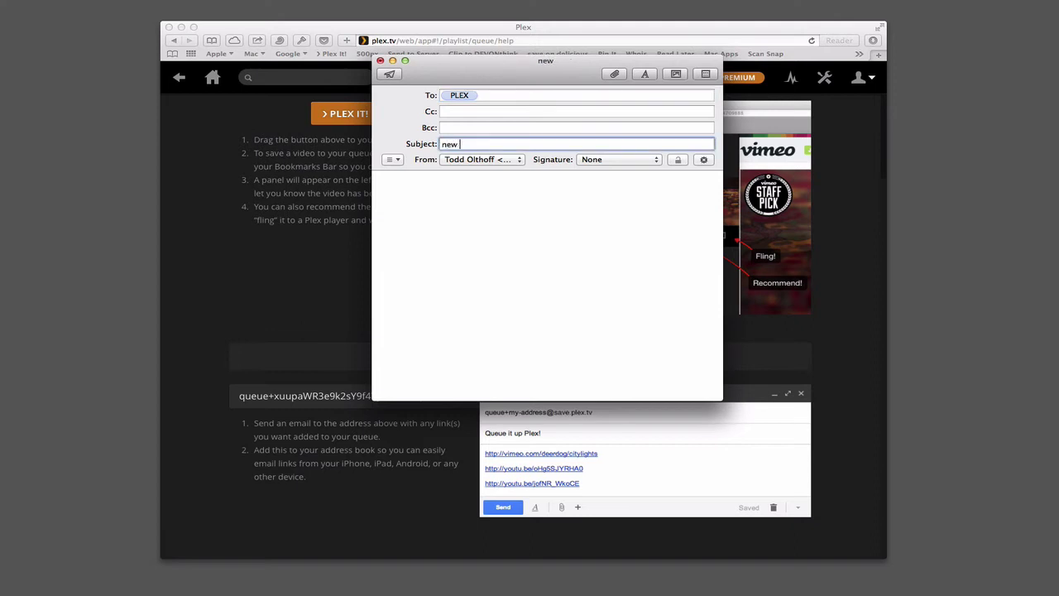
{"action": "type", "text": "vido"}
{"action": "type", "text": "os"}
Paste the shared video link into the message body and send the e-mail
{"action": "left_click_drag", "start_coordinate": [483, 74], "coordinate": [414, 47]}
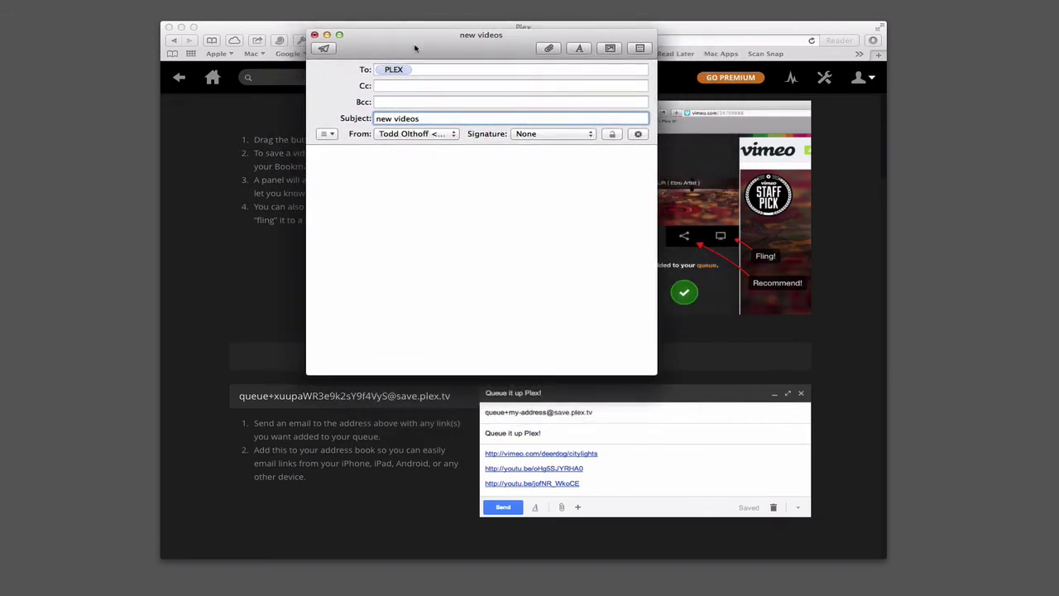
{"action": "left_click", "coordinate": [366, 155]}
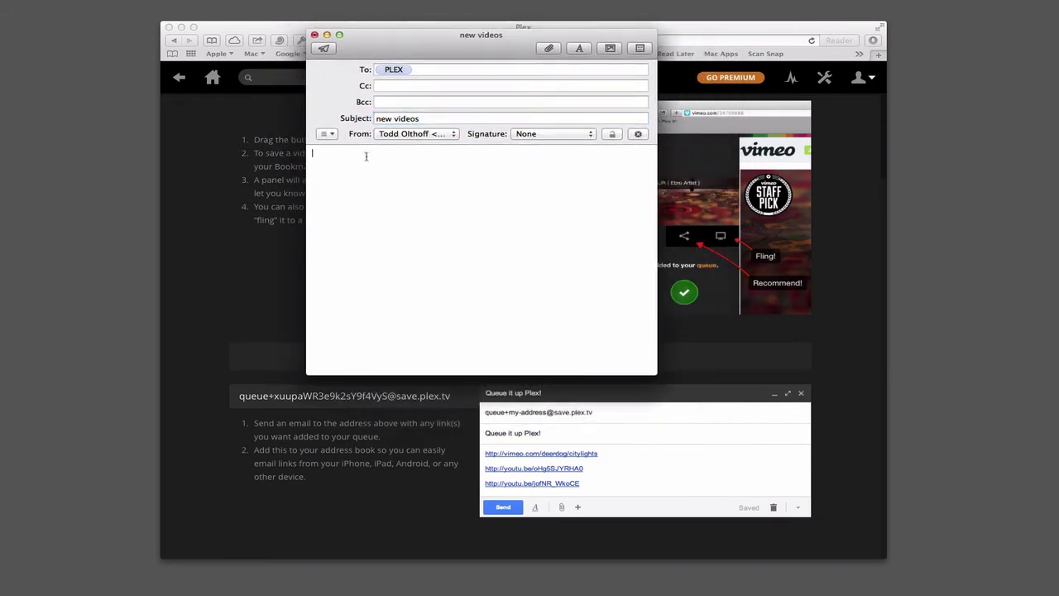
{"action": "key", "text": "super+v"}
{"action": "left_click", "coordinate": [324, 48]}
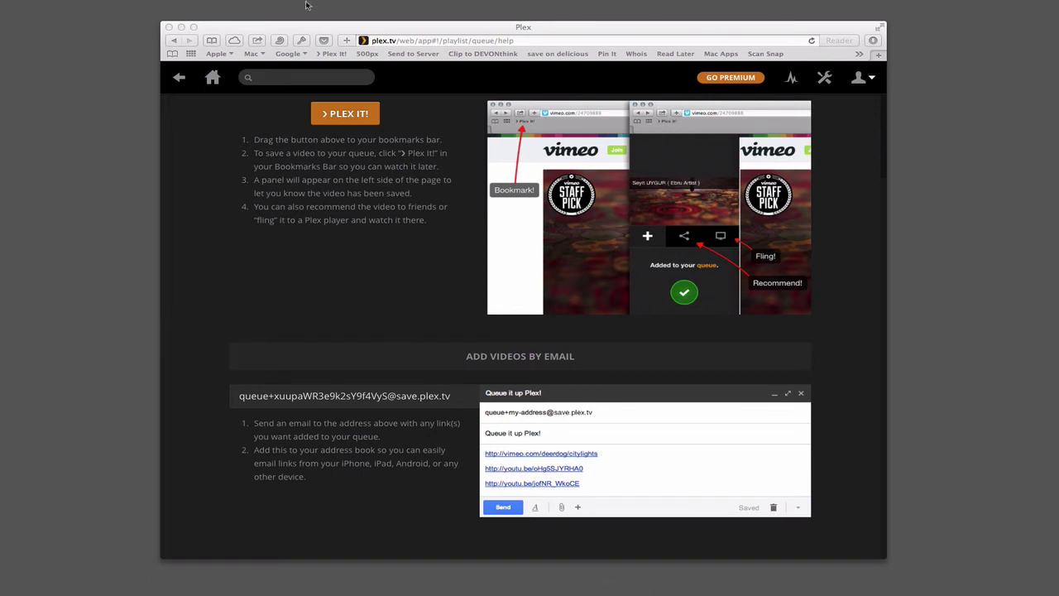
Go back to the Plex home page and check the Queue section for the video sent by e-mail
{"action": "left_click", "coordinate": [307, 29]}
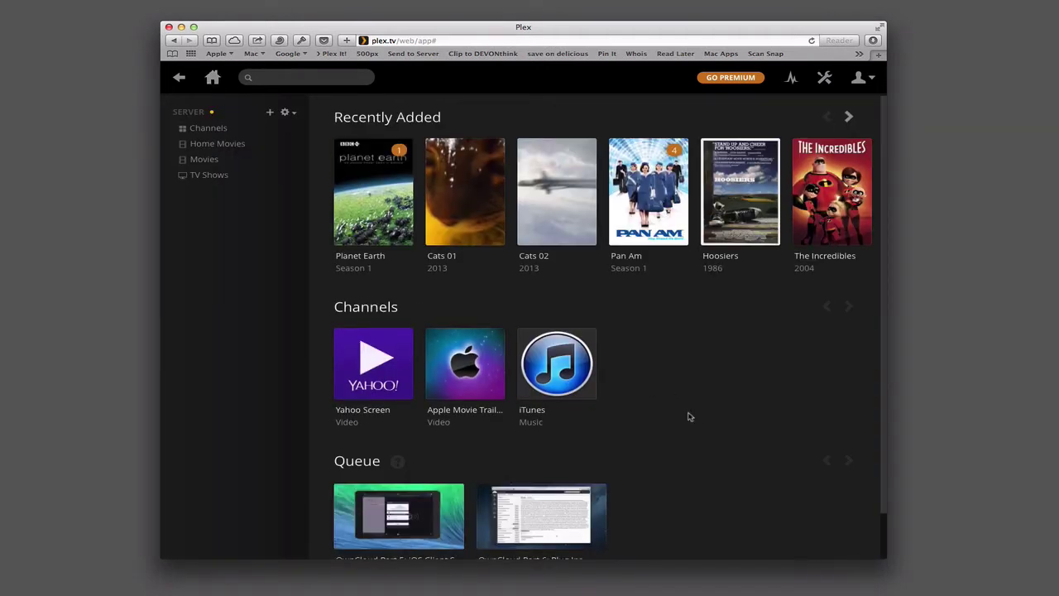
{"action": "scroll", "coordinate": [688, 416], "scroll_direction": "down", "scroll_amount": 1}
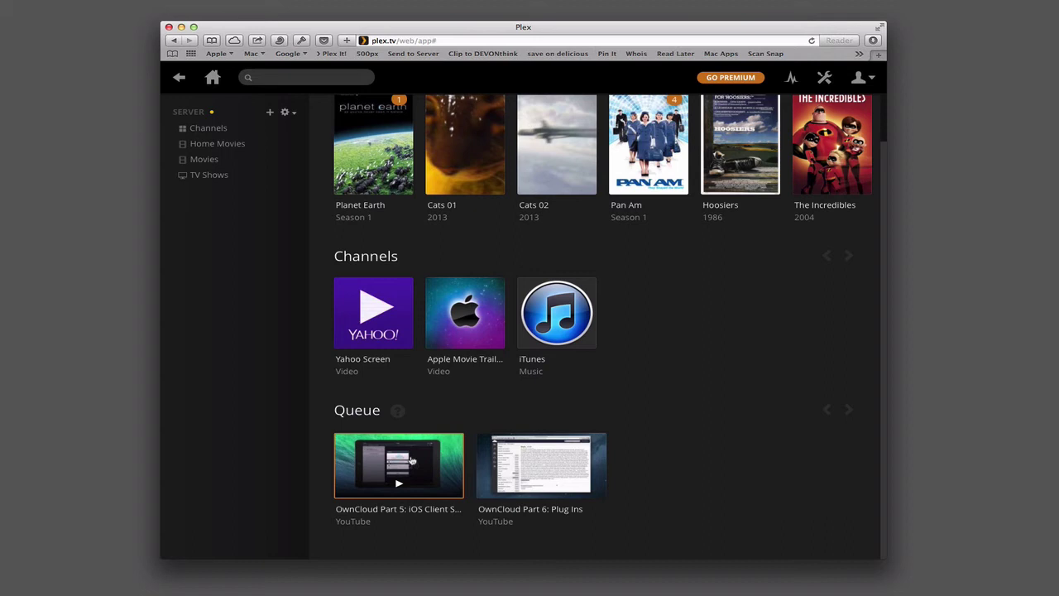
{"action": "scroll", "coordinate": [411, 460], "scroll_direction": "up", "scroll_amount": 2}
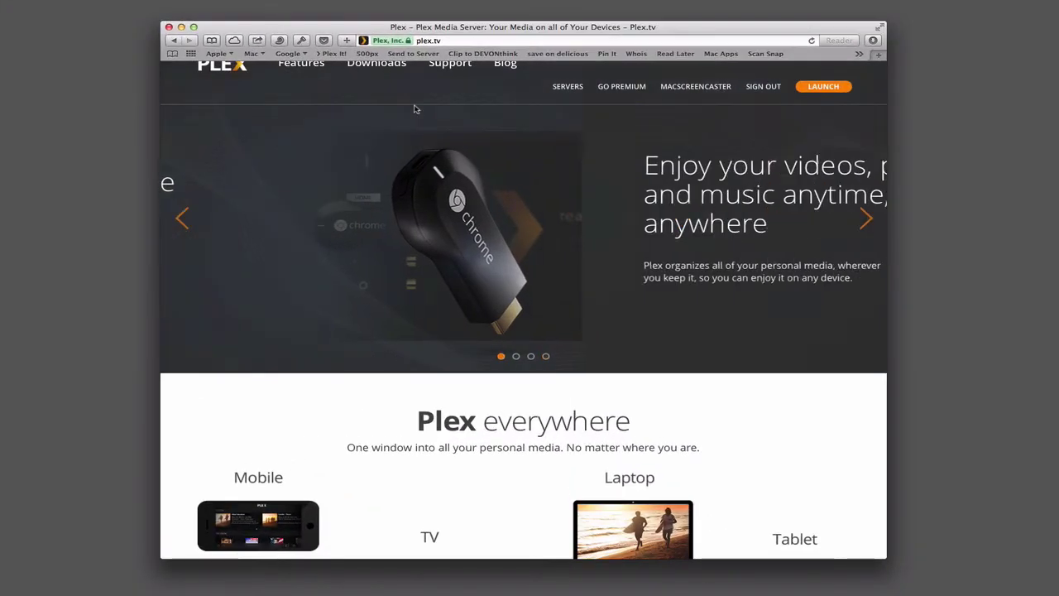
Open the Plex downloads page, download the 64-bit version of Plex Home Theater for Mac, and close the download dialog
{"action": "left_click", "coordinate": [383, 66]}
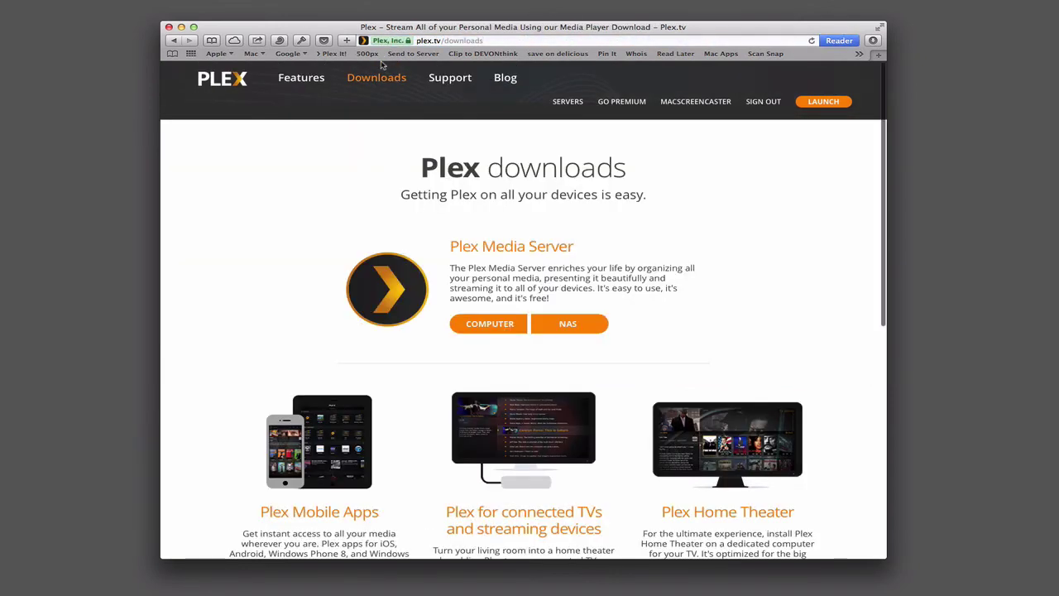
{"action": "scroll", "coordinate": [663, 223], "scroll_direction": "down", "scroll_amount": 5}
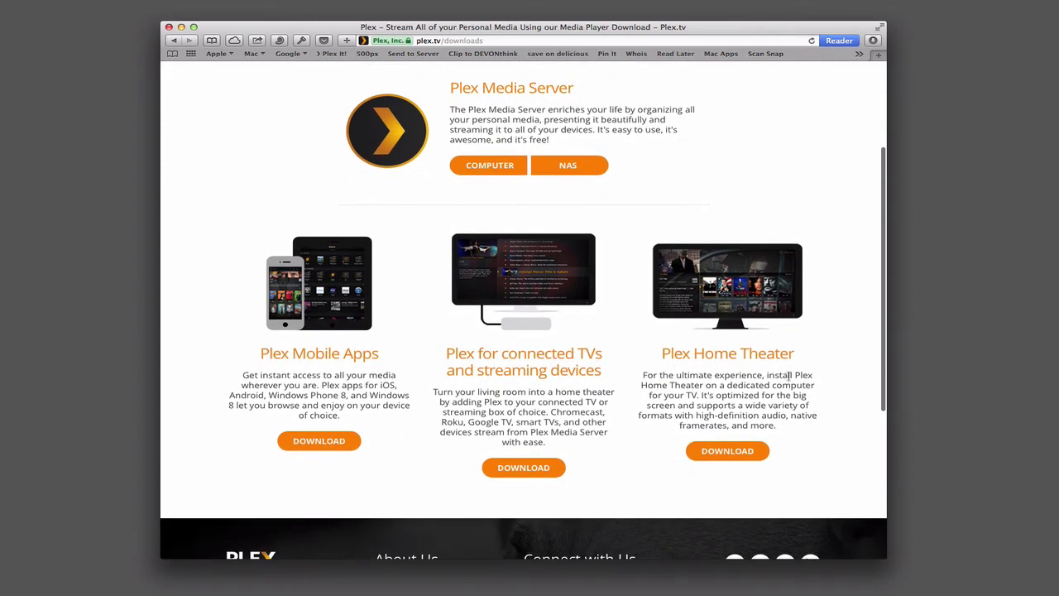
{"action": "left_click", "coordinate": [723, 454]}
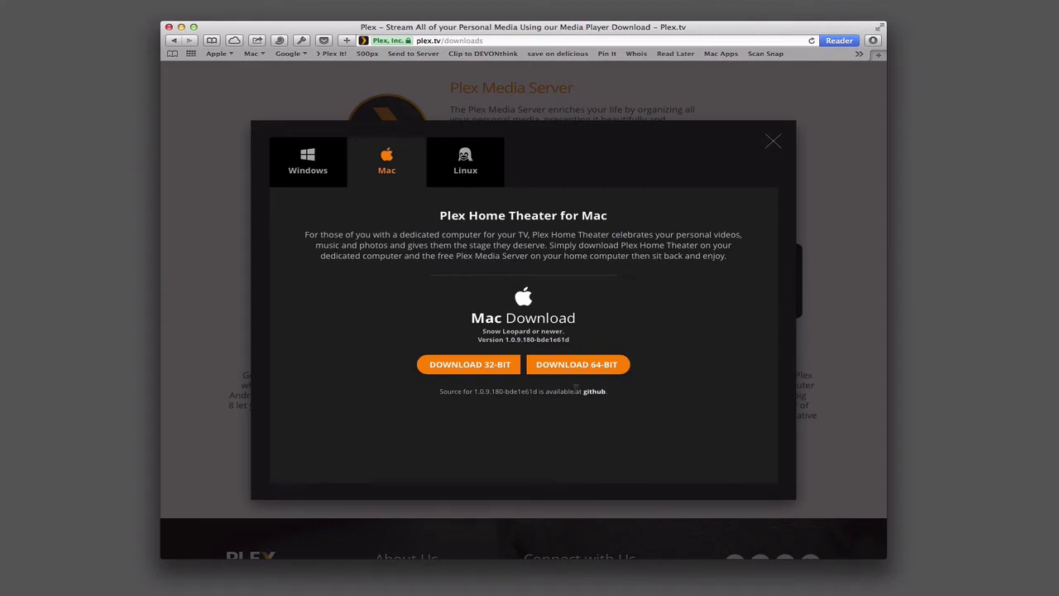
{"action": "left_click", "coordinate": [571, 373]}
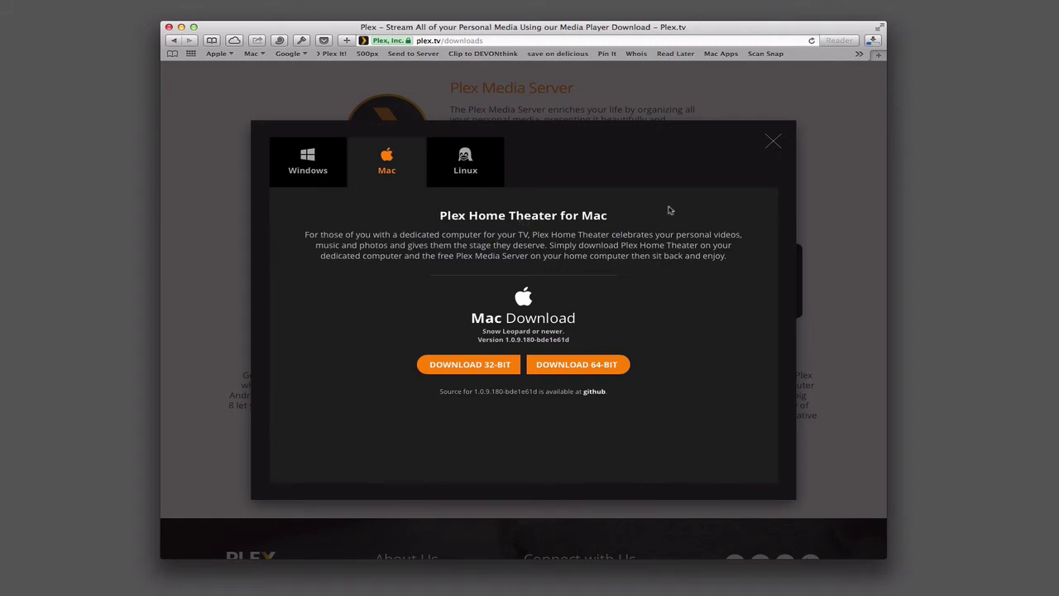
{"action": "left_click", "coordinate": [772, 143]}
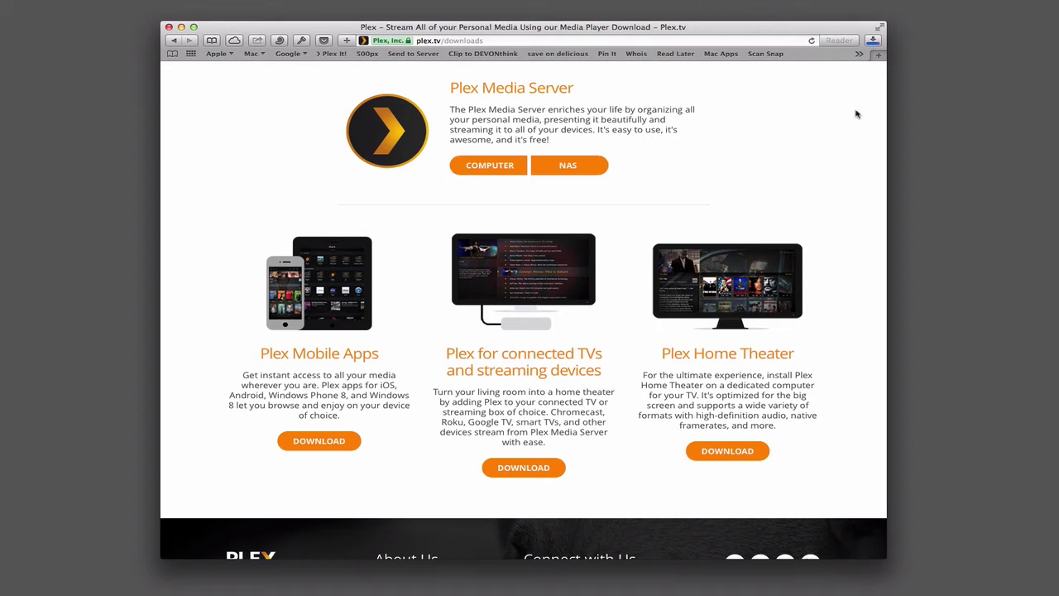
Open the newly downloaded PlexHomeTheater-1.0.9.180-bde1e61d-macosx-x86_64-2.zip from the browser's download list
{"action": "left_click", "coordinate": [873, 41]}
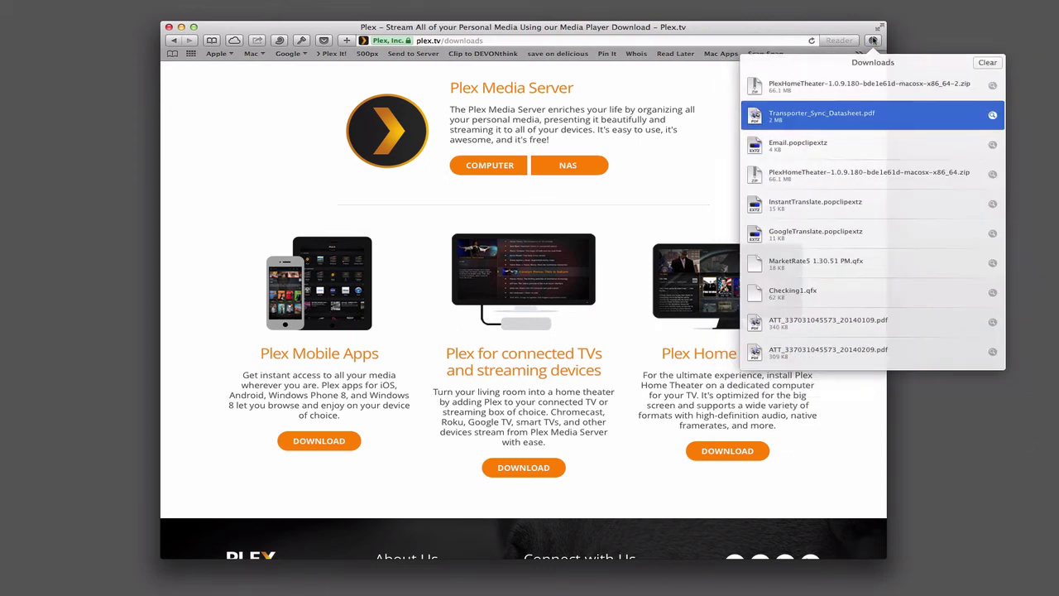
{"action": "left_click", "coordinate": [758, 86]}
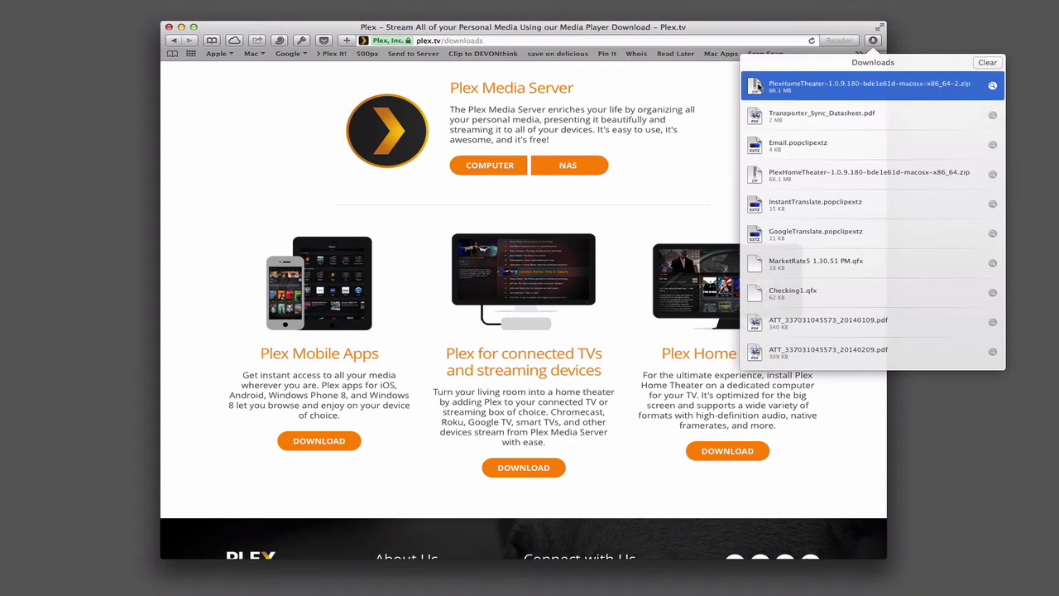
{"action": "double_click", "coordinate": [757, 86]}
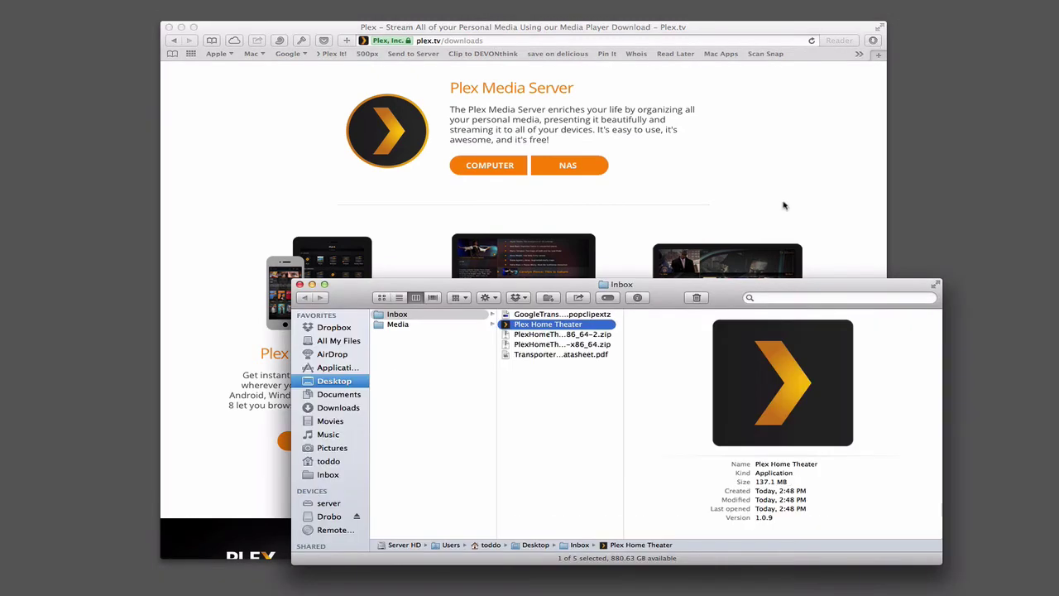
Clear the browser out of the way and move Plex Home Theater from the Inbox folder to the Applications folder
{"action": "left_click", "coordinate": [182, 27]}
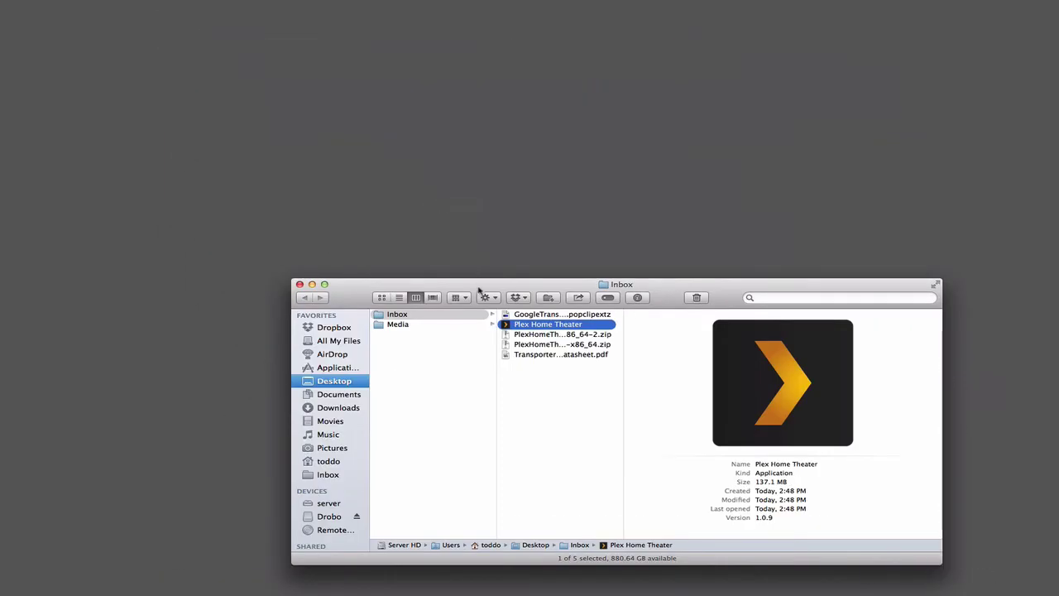
{"action": "left_click_drag", "start_coordinate": [478, 290], "coordinate": [406, 187]}
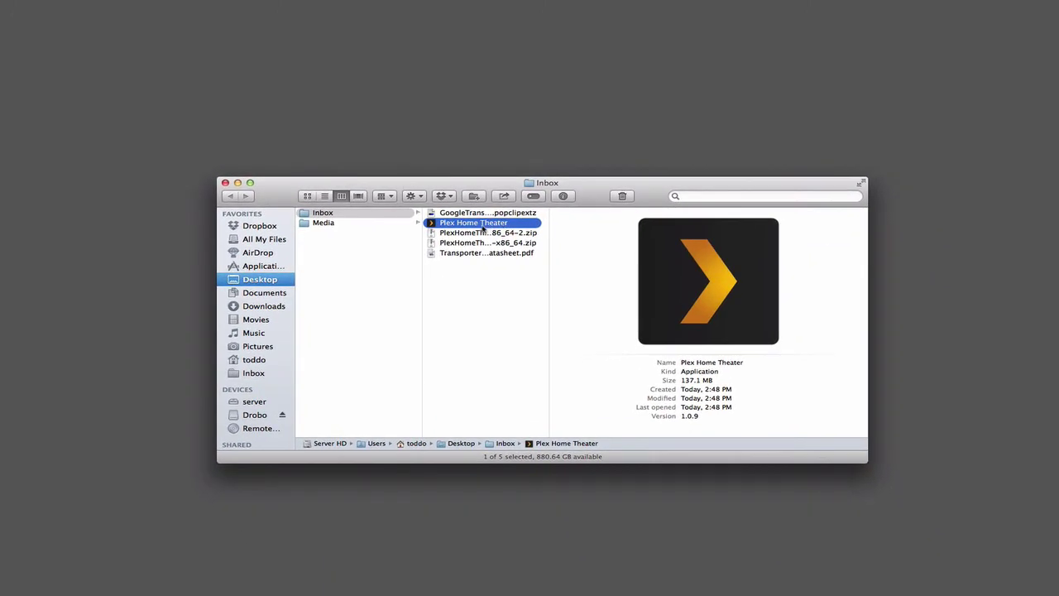
{"action": "left_click_drag", "start_coordinate": [432, 225], "coordinate": [267, 268]}
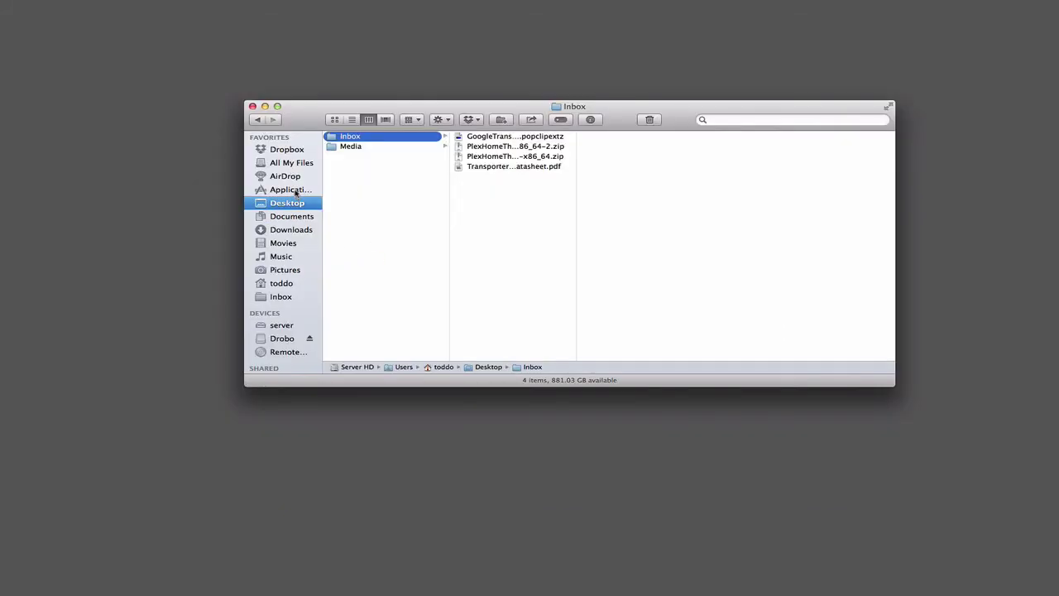
Launch Plex Home Theater from the Applications folder and approve opening the downloaded application
{"action": "left_click", "coordinate": [296, 192]}
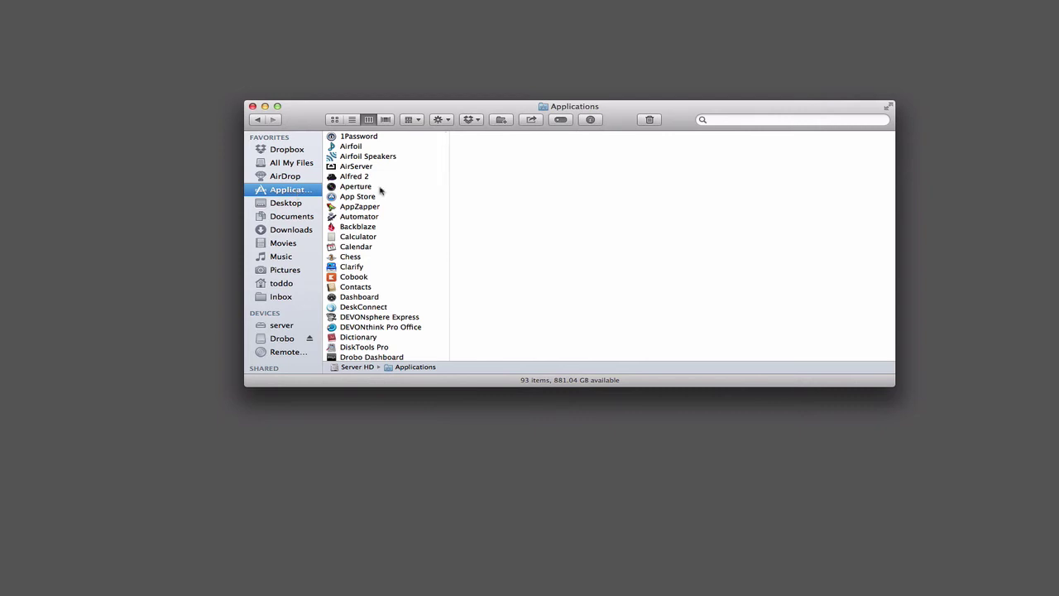
{"action": "scroll", "coordinate": [392, 196], "scroll_direction": "down", "scroll_amount": 7}
{"action": "scroll", "coordinate": [394, 196], "scroll_direction": "down", "scroll_amount": 10}
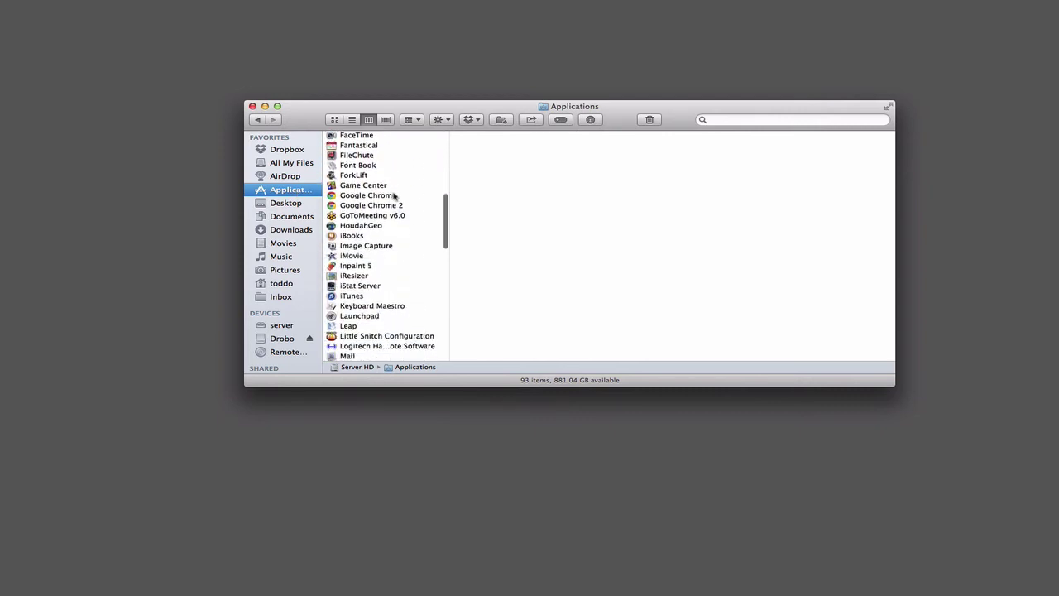
{"action": "scroll", "coordinate": [394, 196], "scroll_direction": "down", "scroll_amount": 5}
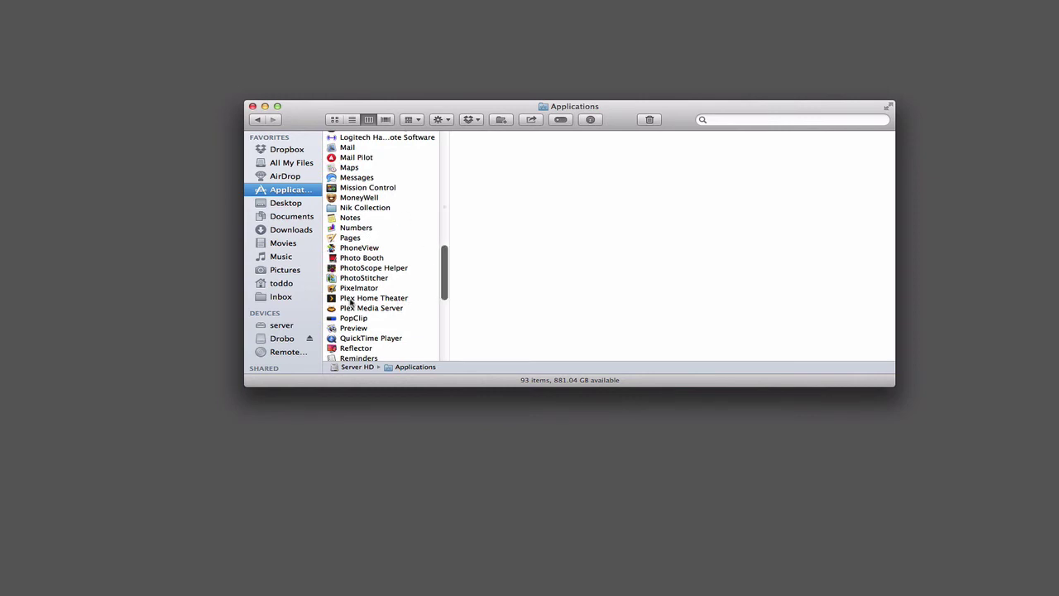
{"action": "double_click", "coordinate": [350, 300]}
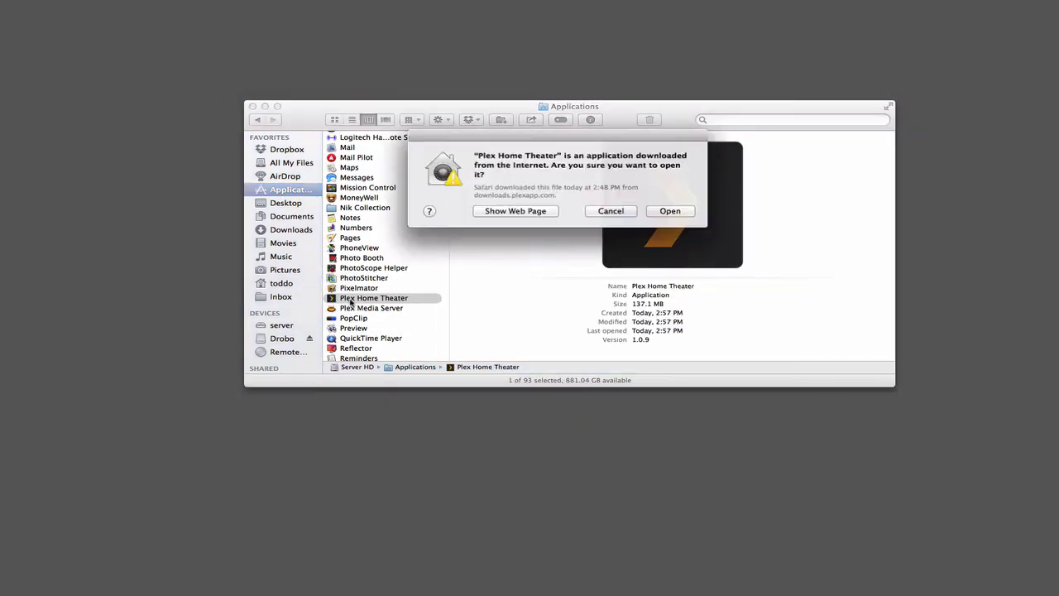
{"action": "left_click", "coordinate": [670, 211]}
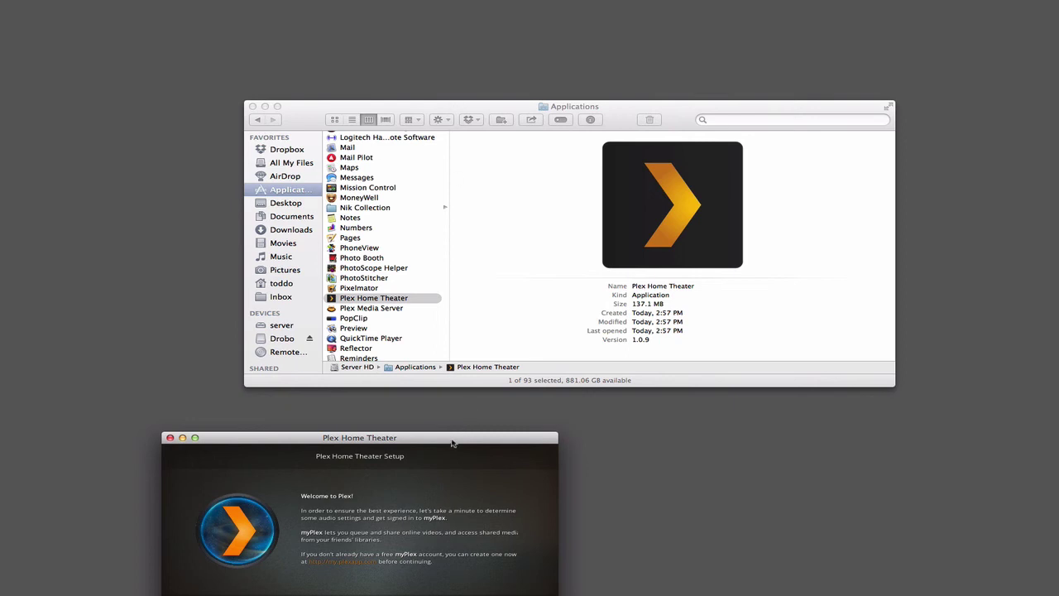
Move the Plex Home Theater setup window over the Finder window and enlarge it to cover that window
{"action": "left_click_drag", "start_coordinate": [456, 440], "coordinate": [520, 100]}
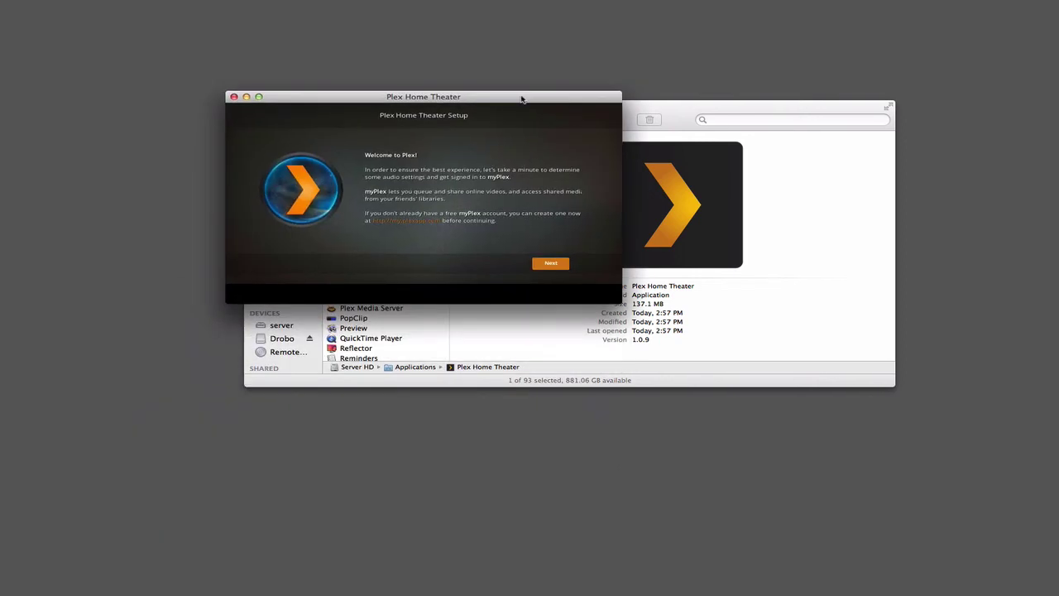
{"action": "left_click_drag", "start_coordinate": [616, 299], "coordinate": [915, 468]}
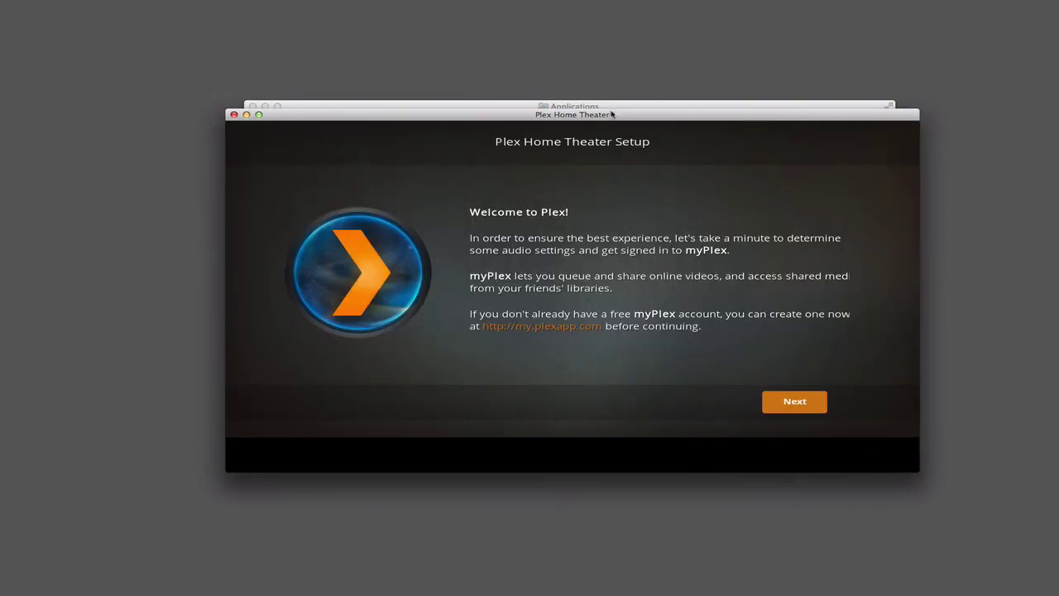
{"action": "left_click_drag", "start_coordinate": [611, 114], "coordinate": [604, 97]}
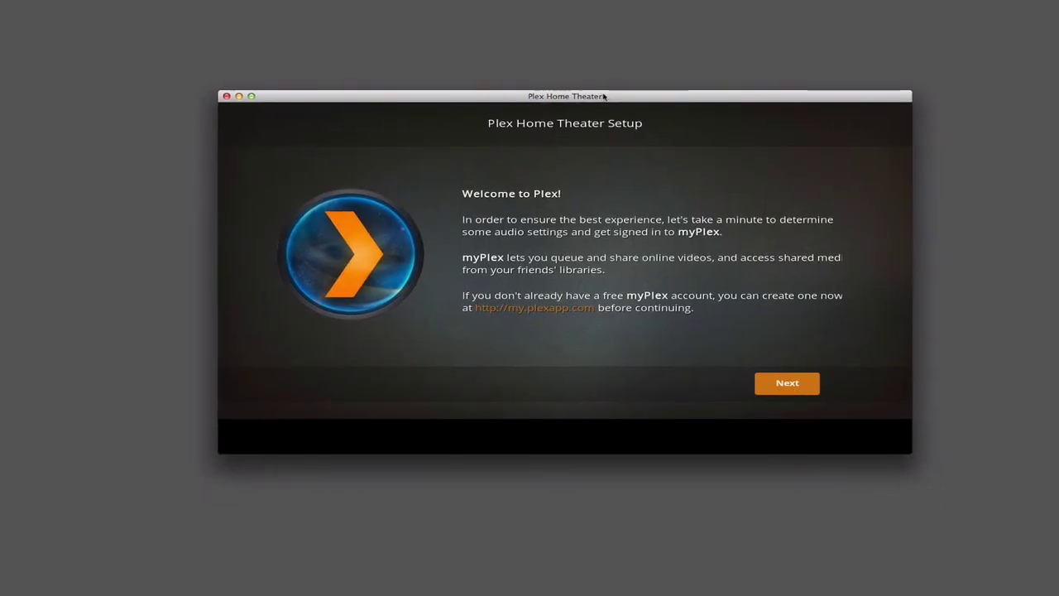
Proceed through the Plex Home Theater setup, keeping Analog / Built-in speakers as the audio connector, to the myPlex login
{"action": "left_click", "coordinate": [787, 383]}
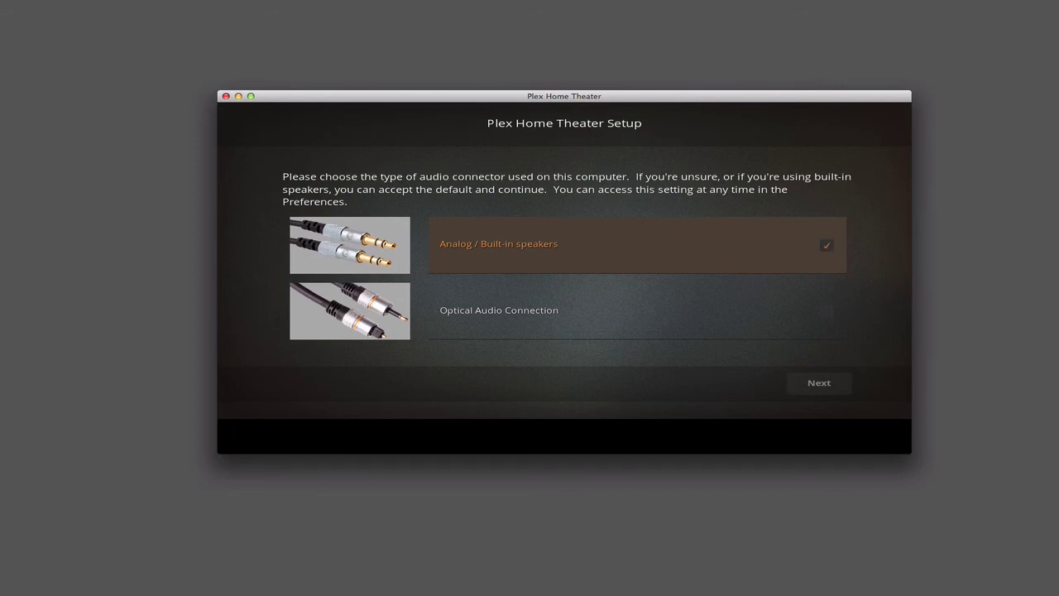
{"action": "key", "text": "Right"}
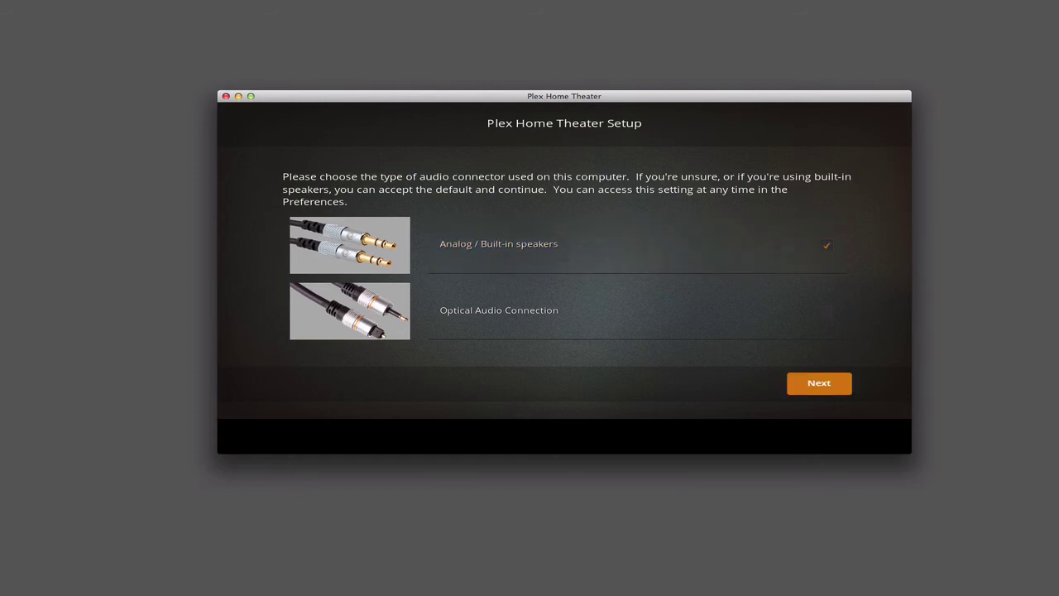
{"action": "key", "text": "Return"}
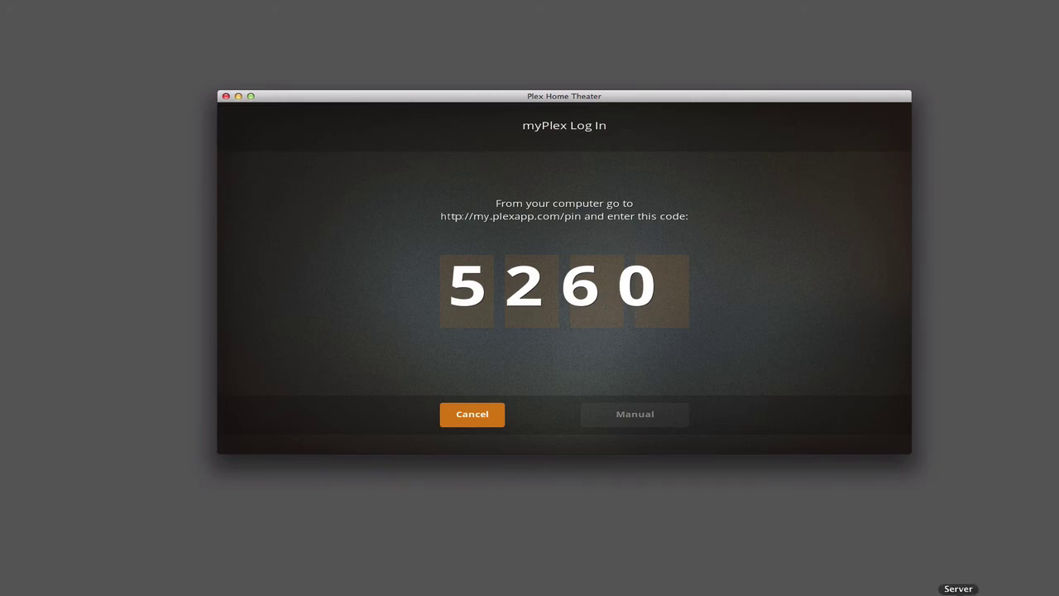
Restore the Safari window, place it below the Plex login instructions, and open my.plexapp.com/pin
{"action": "left_click", "coordinate": [980, 592]}
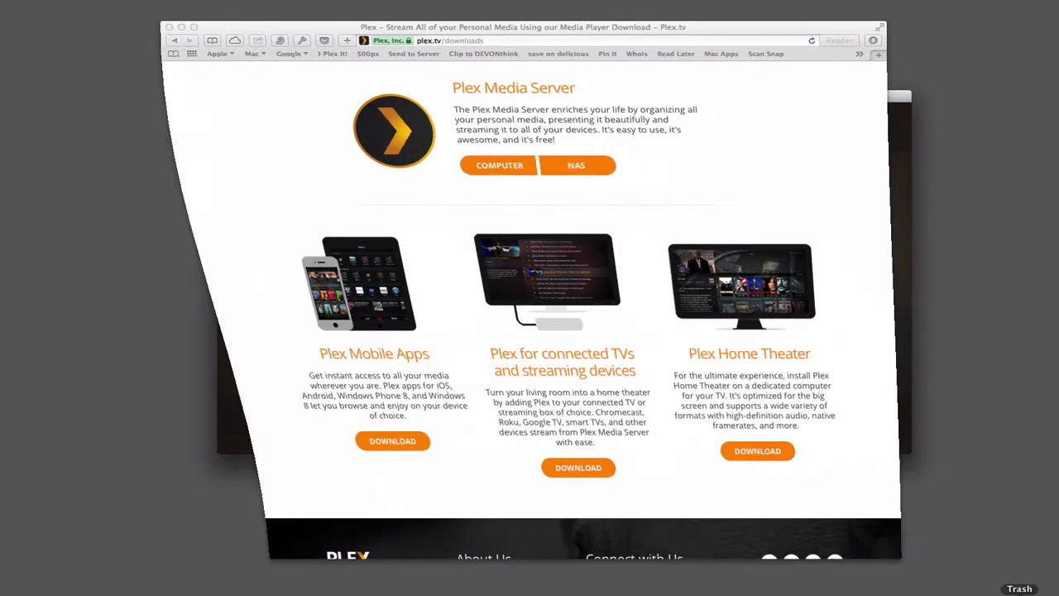
{"action": "left_click_drag", "start_coordinate": [528, 31], "coordinate": [570, 135]}
{"action": "left_click_drag", "start_coordinate": [569, 270], "coordinate": [437, 246]}
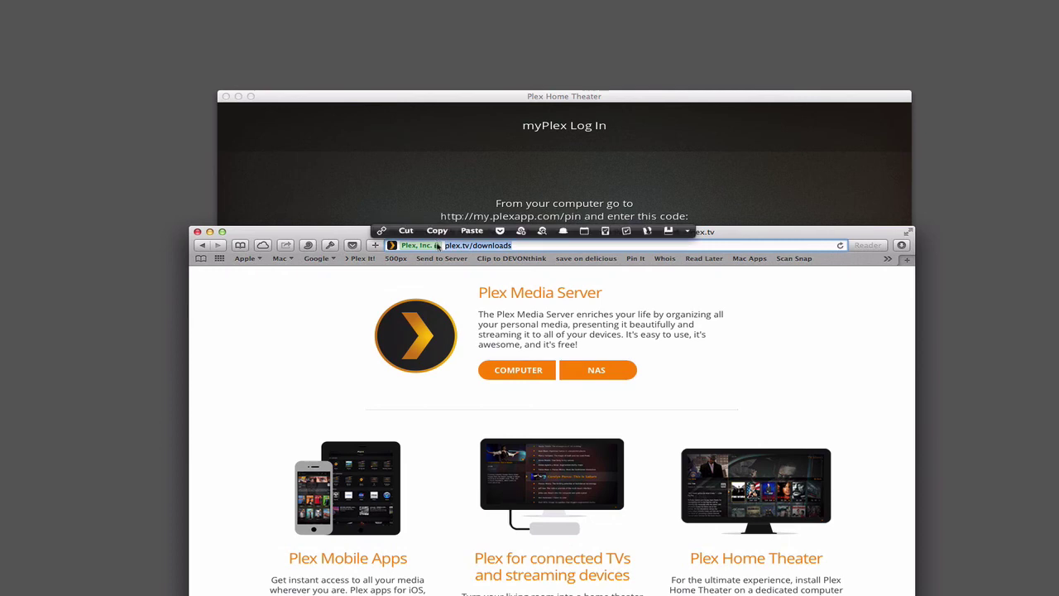
{"action": "type", "text": "m"}
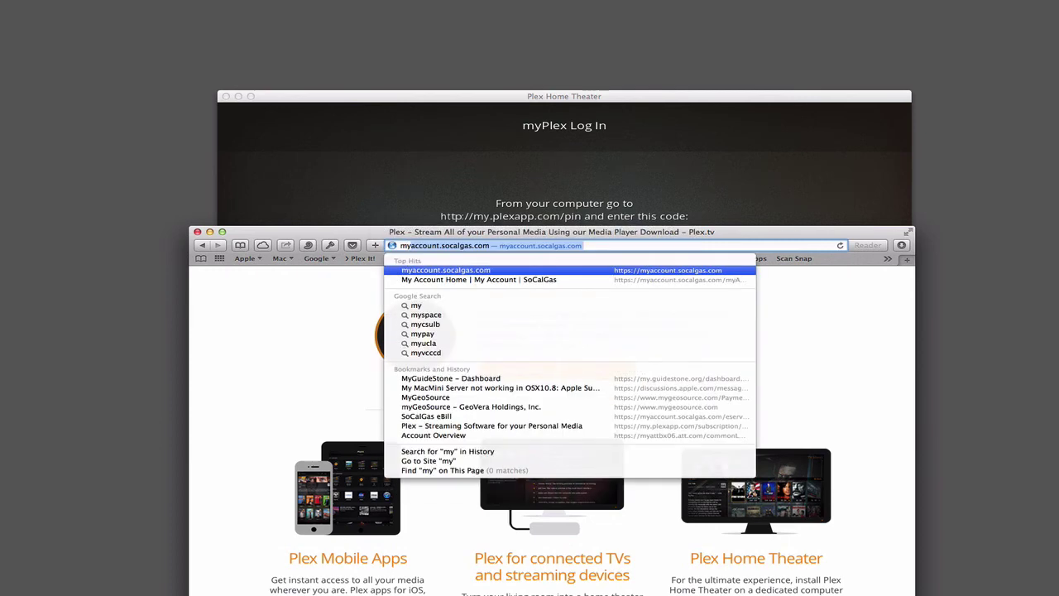
{"action": "type", "text": "y.plex"}
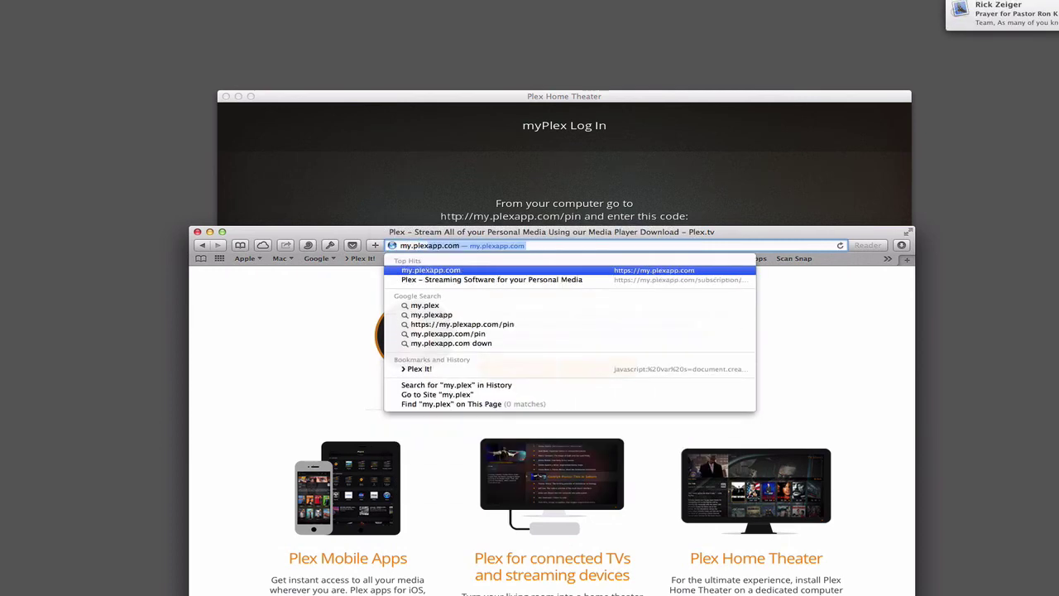
{"action": "type", "text": "app.com/"}
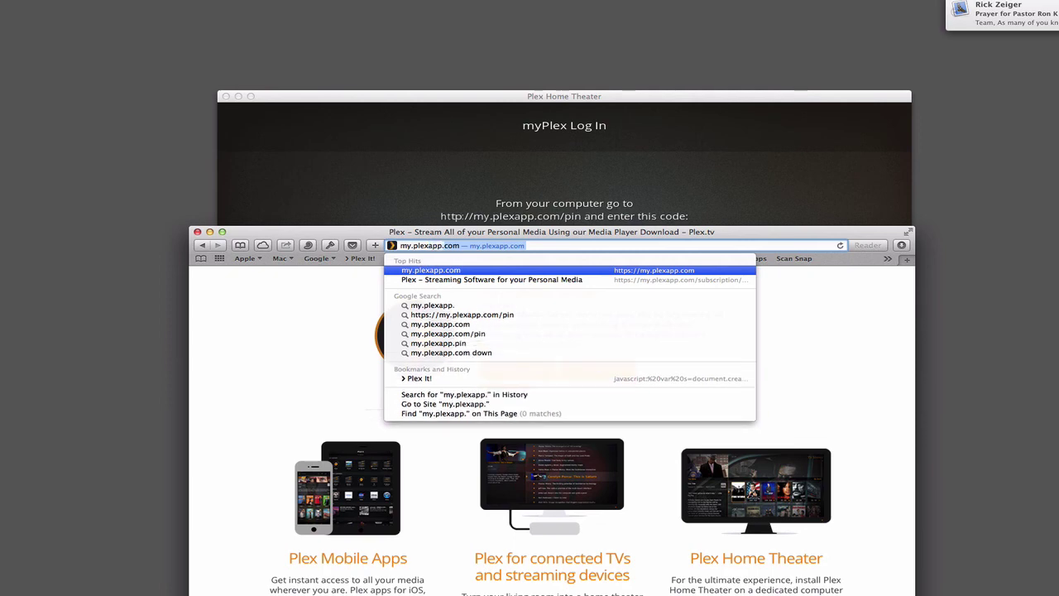
{"action": "type", "text": "pin"}
{"action": "key", "text": "Return"}
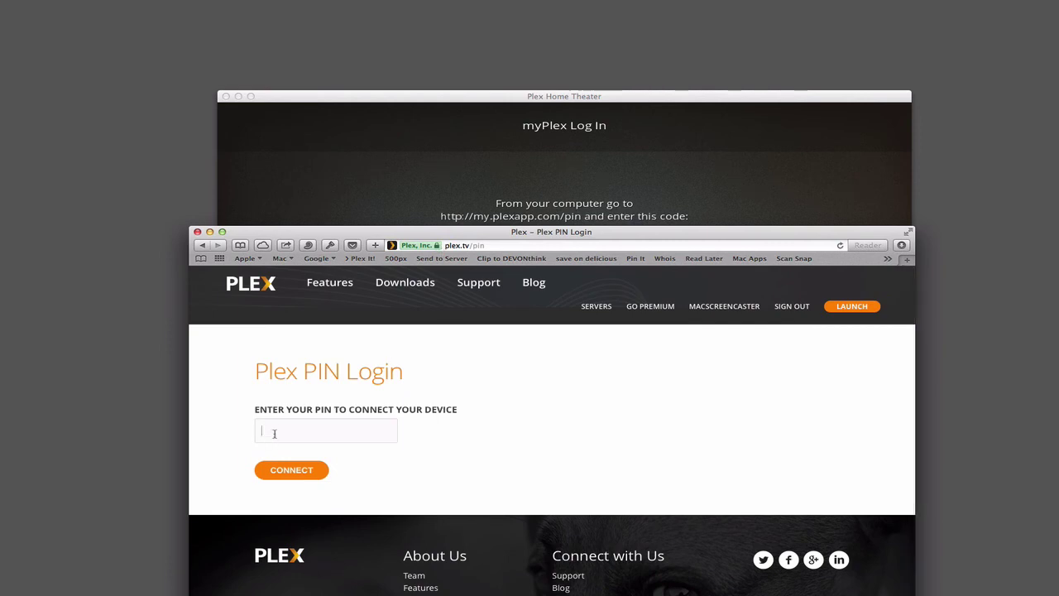
Uncover the login code, enter it as the PIN to connect the device, then minimize Safari and return to Plex Home Theater
{"action": "left_click_drag", "start_coordinate": [363, 239], "coordinate": [390, 321]}
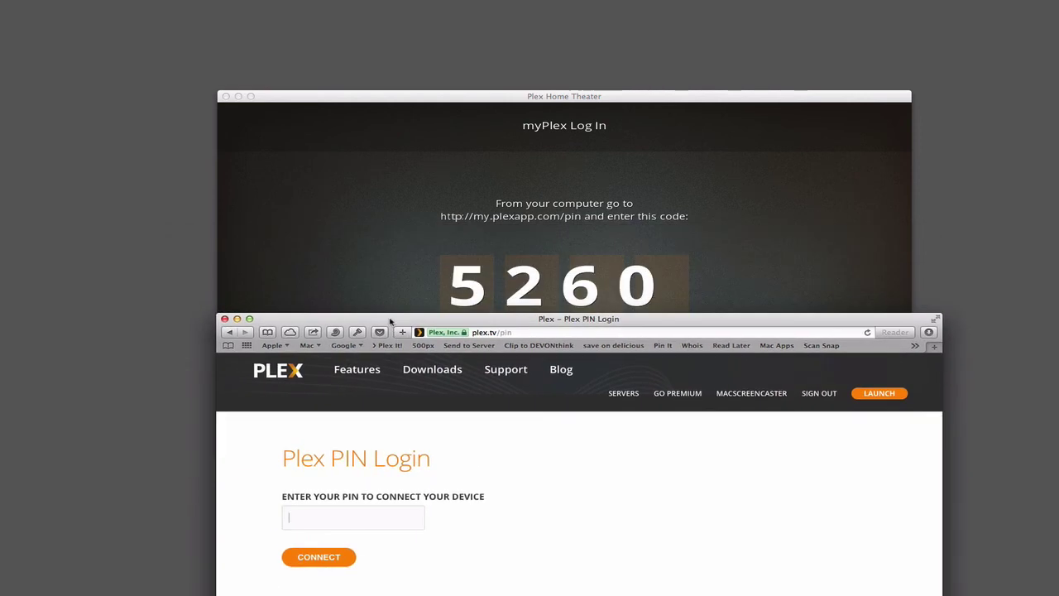
{"action": "type", "text": "5260"}
{"action": "left_click", "coordinate": [326, 559]}
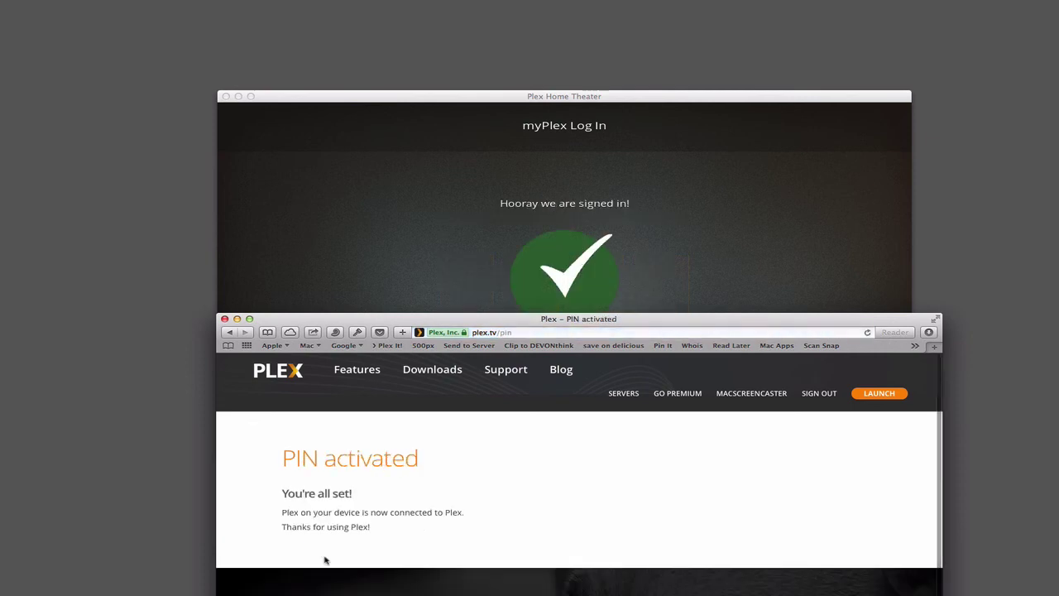
{"action": "left_click", "coordinate": [236, 319]}
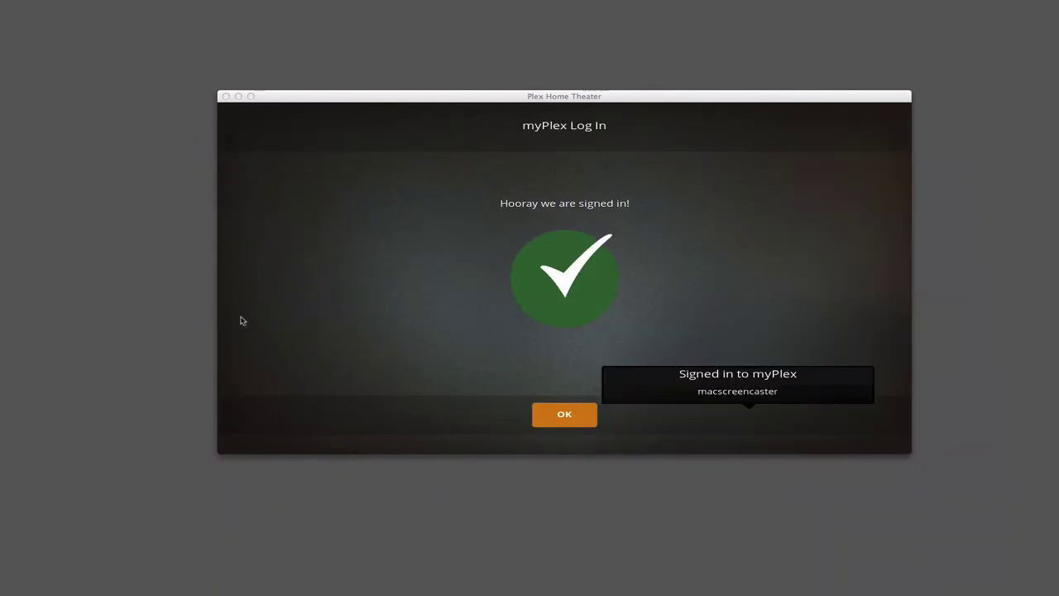
{"action": "left_click", "coordinate": [664, 98]}
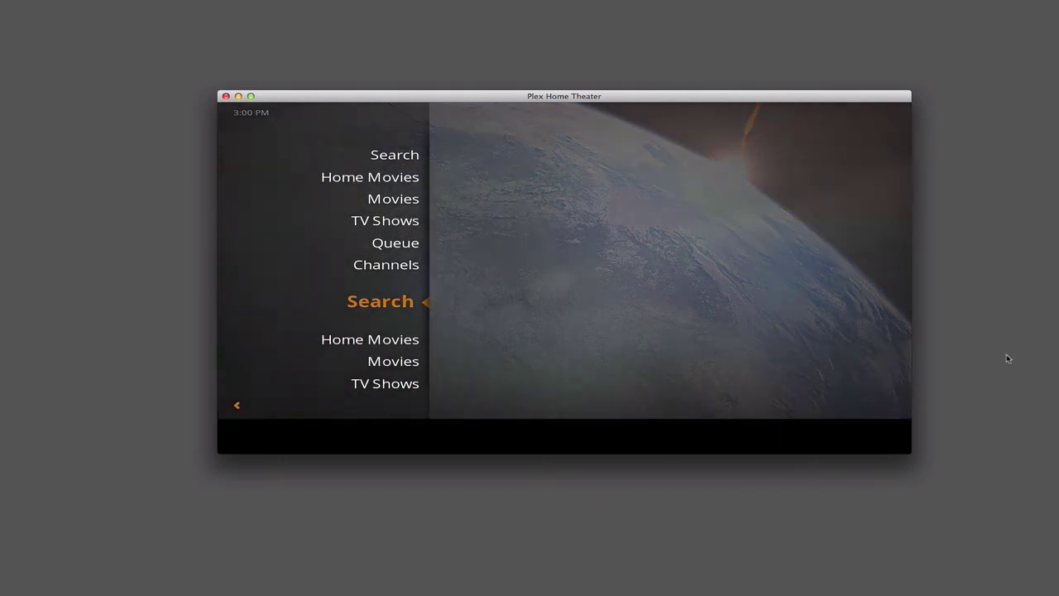
Look through the Channels, Queue, TV Shows, Movies, Home Movies and Search sections of the Plex Home Theater home menu
{"action": "key", "text": "Up"}
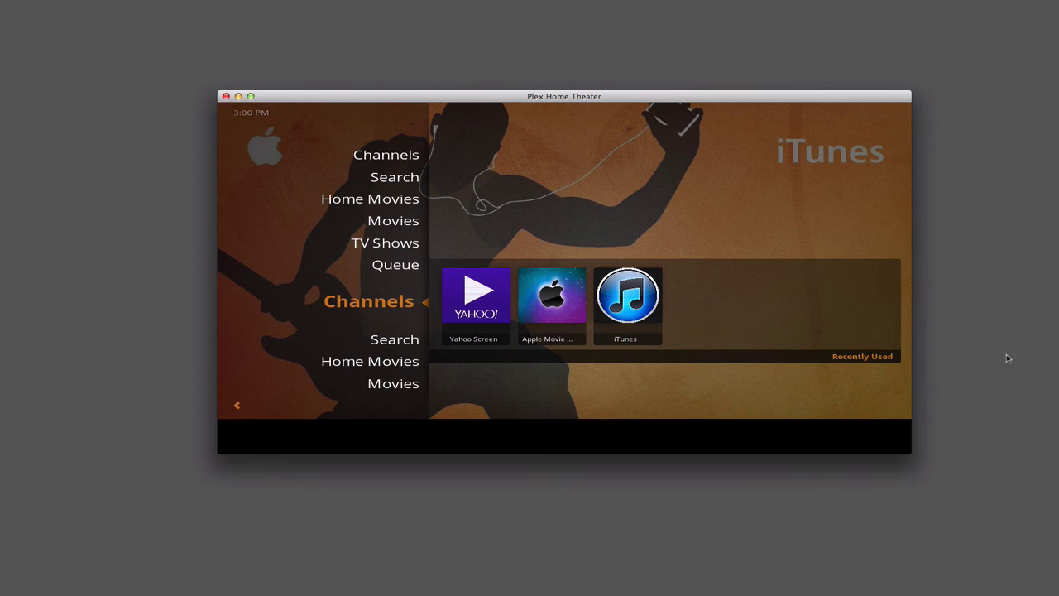
{"action": "key", "text": "Up"}
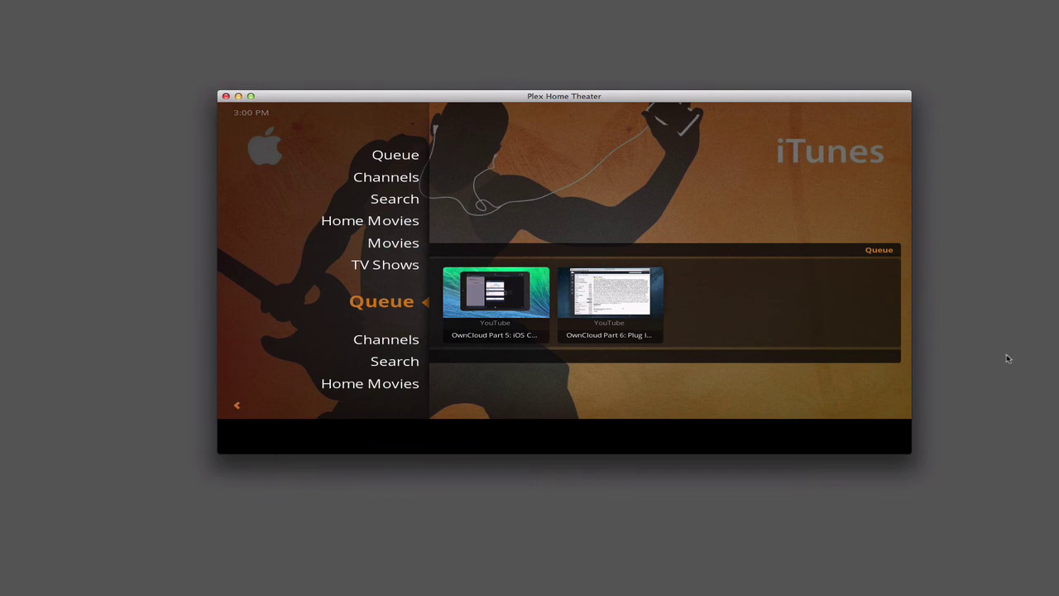
{"action": "key", "text": "Up"}
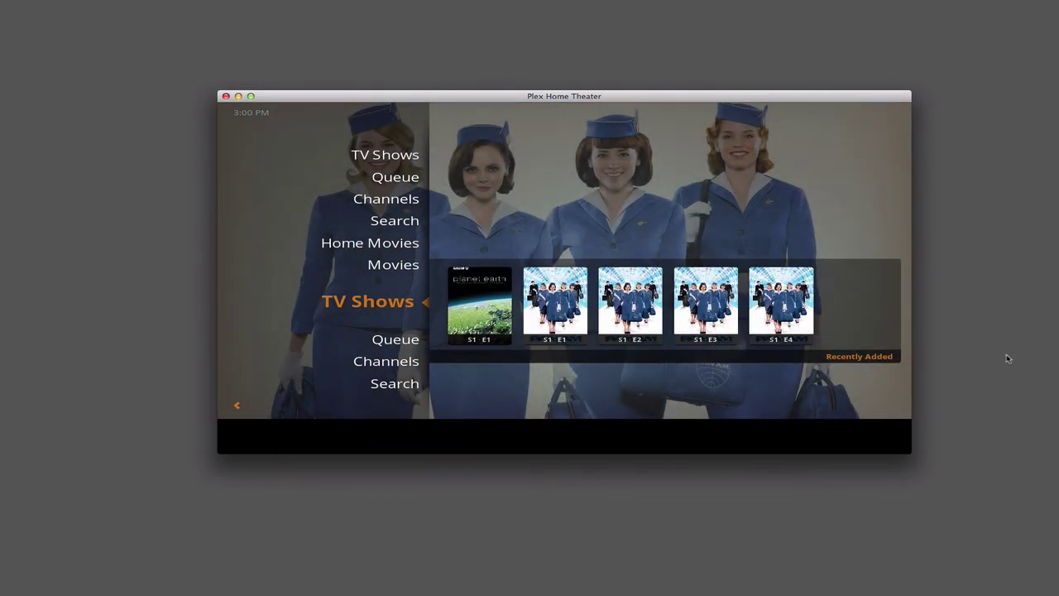
{"action": "key", "text": "Up"}
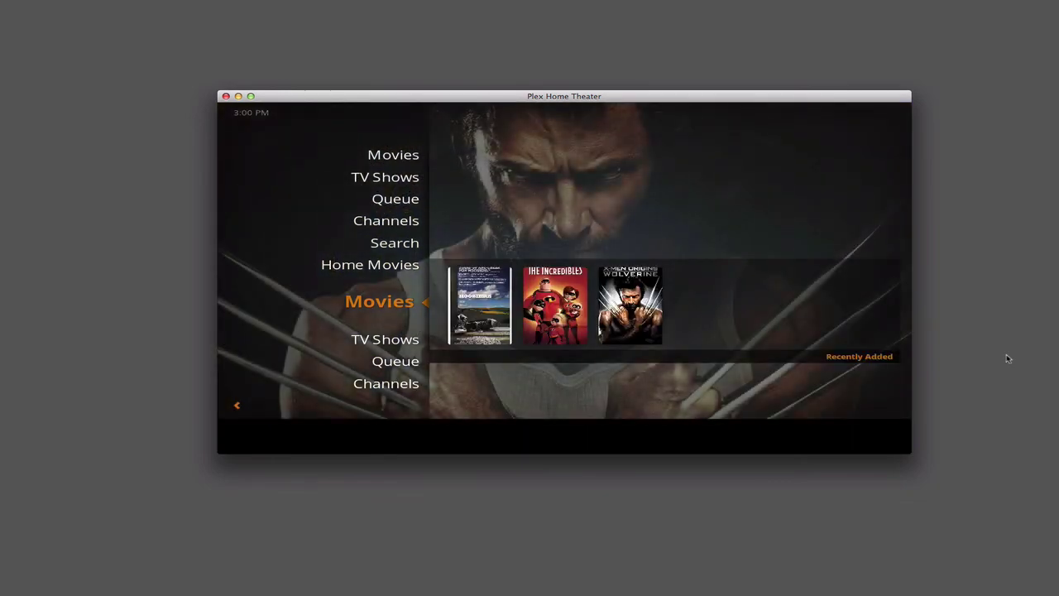
{"action": "key", "text": "Up"}
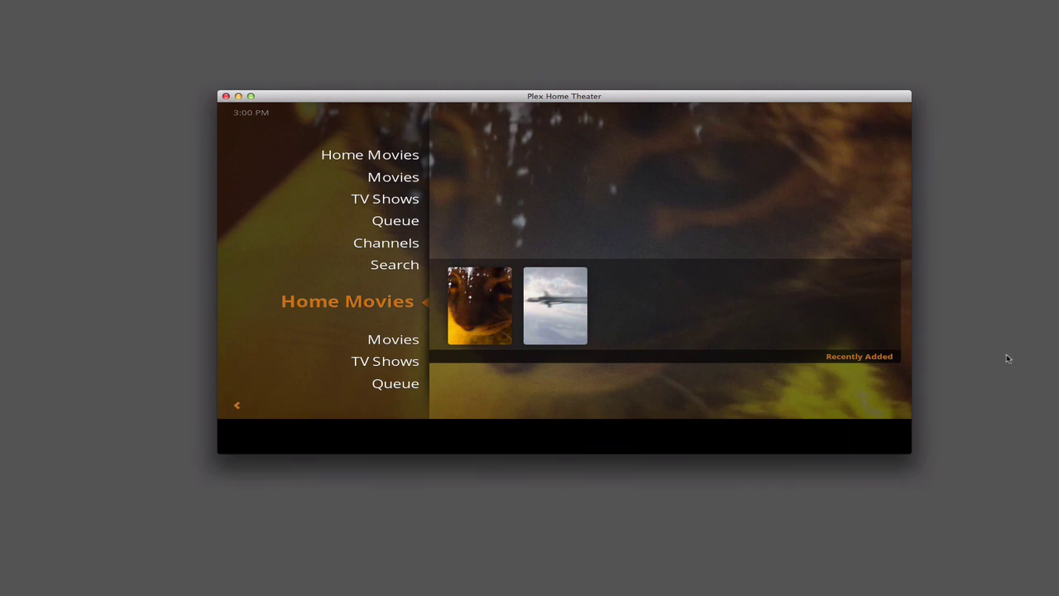
{"action": "key", "text": "Up"}
{"action": "key", "text": "Up"}
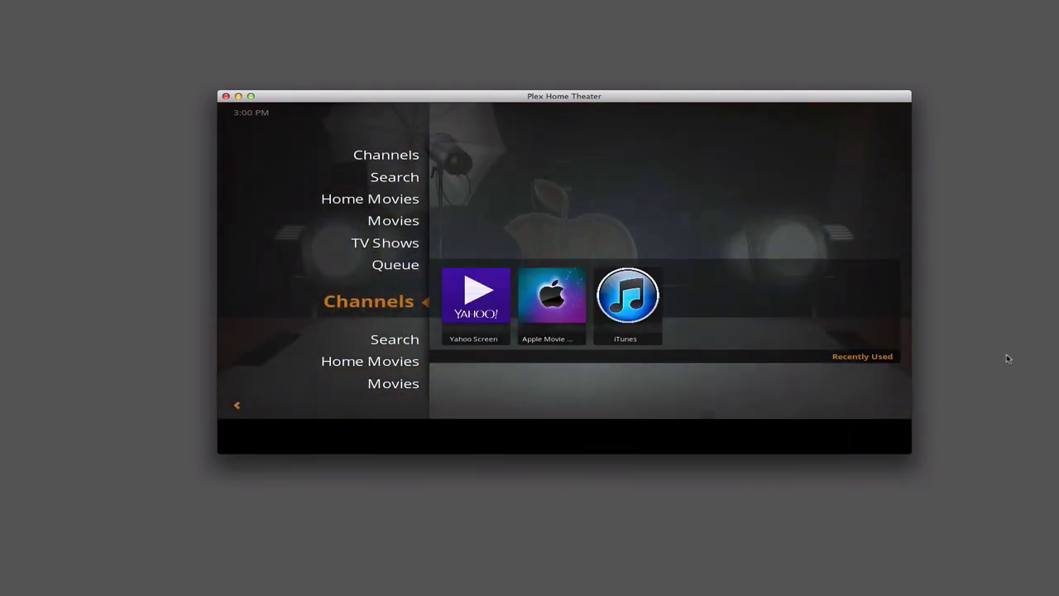
{"action": "key", "text": "Down"}
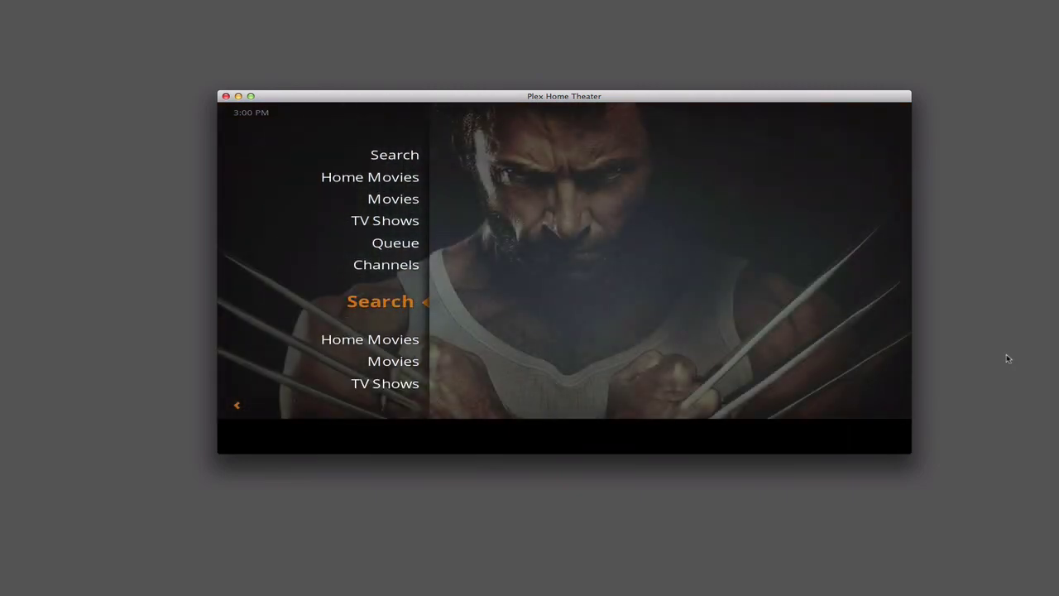